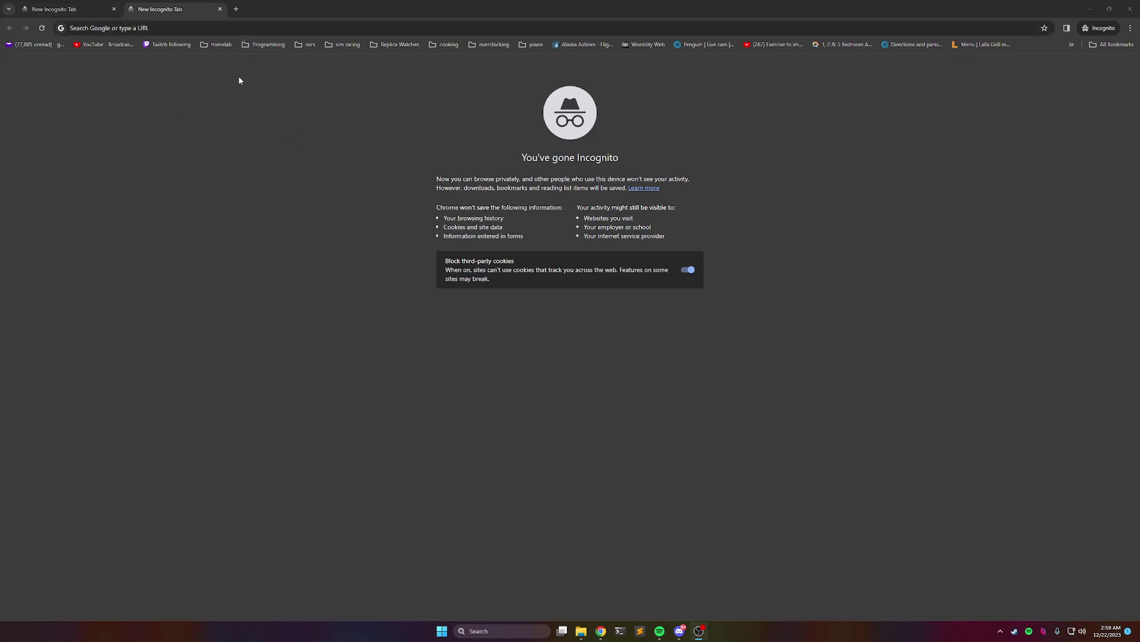
Close the extra browser tab, search Google for "roblox alt manager" and open the Roblox-Account-Manager repository on GitHub
{"action": "left_click", "coordinate": [95, 9]}
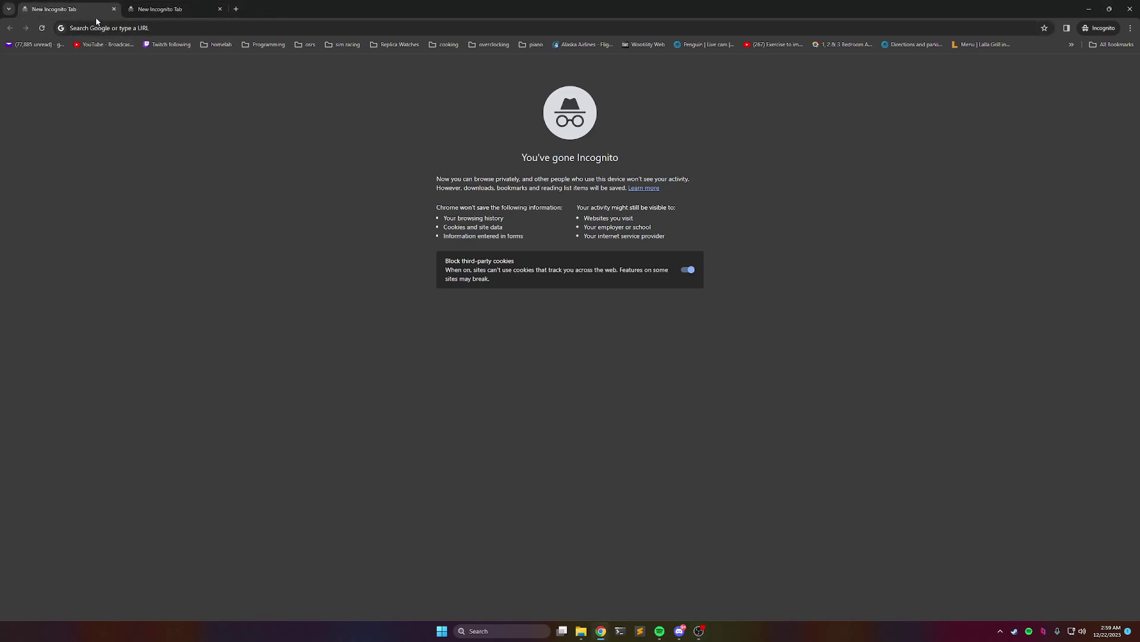
{"action": "left_click", "coordinate": [219, 9]}
{"action": "left_click", "coordinate": [172, 26]}
{"action": "type", "text": "robl"}
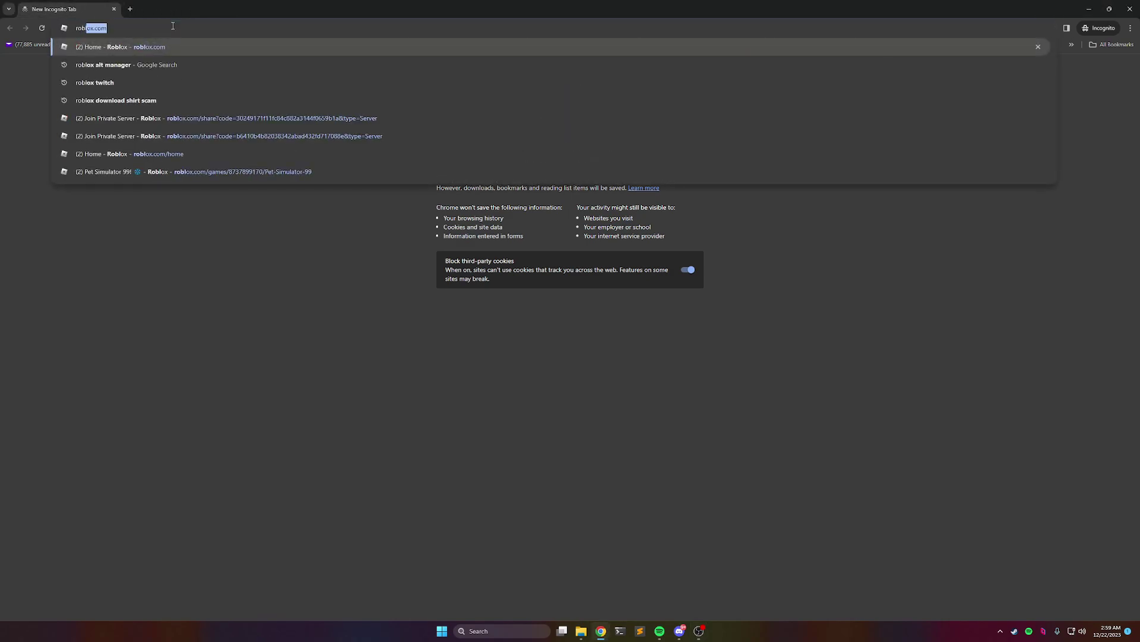
{"action": "type", "text": "ox alt man"}
{"action": "key", "text": "Return"}
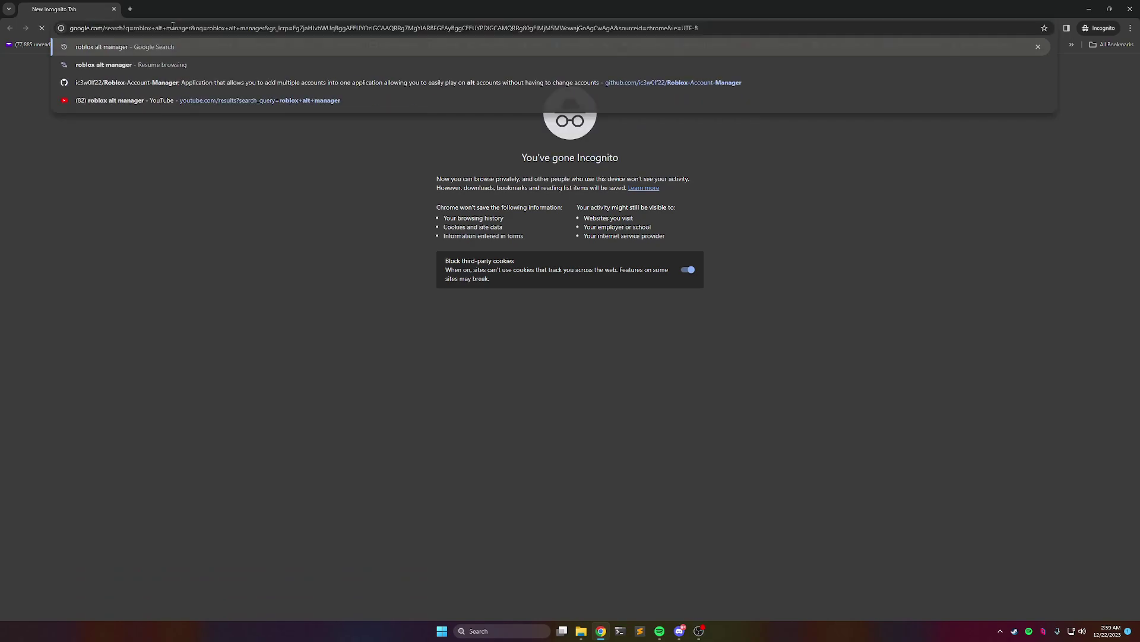
{"action": "left_click", "coordinate": [190, 161]}
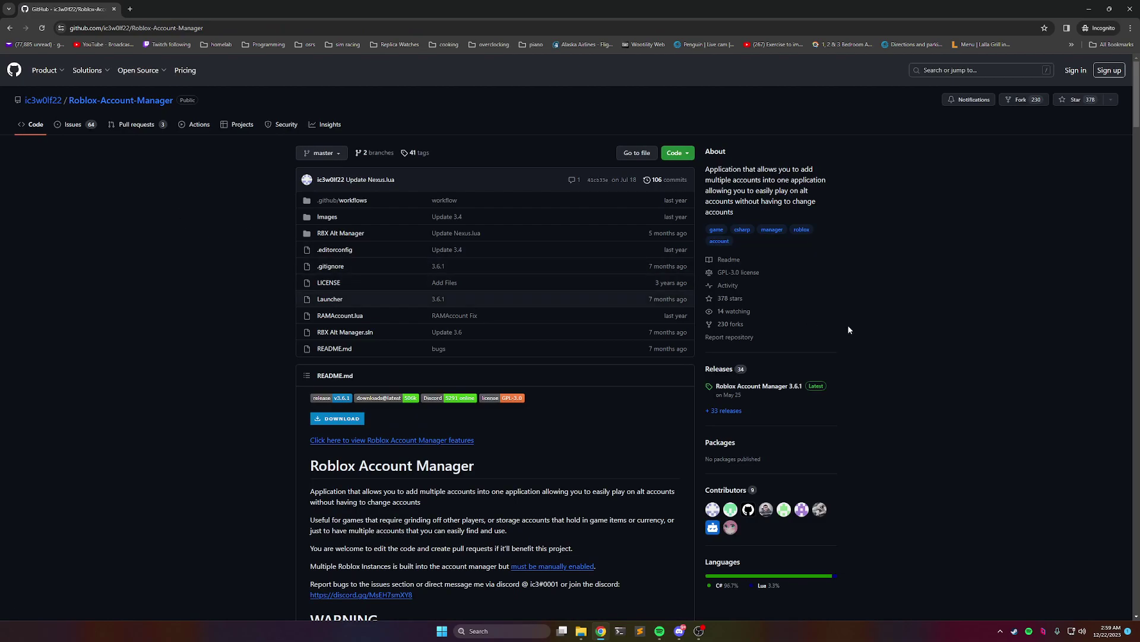
Download Roblox.Account.Manager.3.6.1.zip from the latest release's assets into the Downloads folder
{"action": "left_click", "coordinate": [776, 389]}
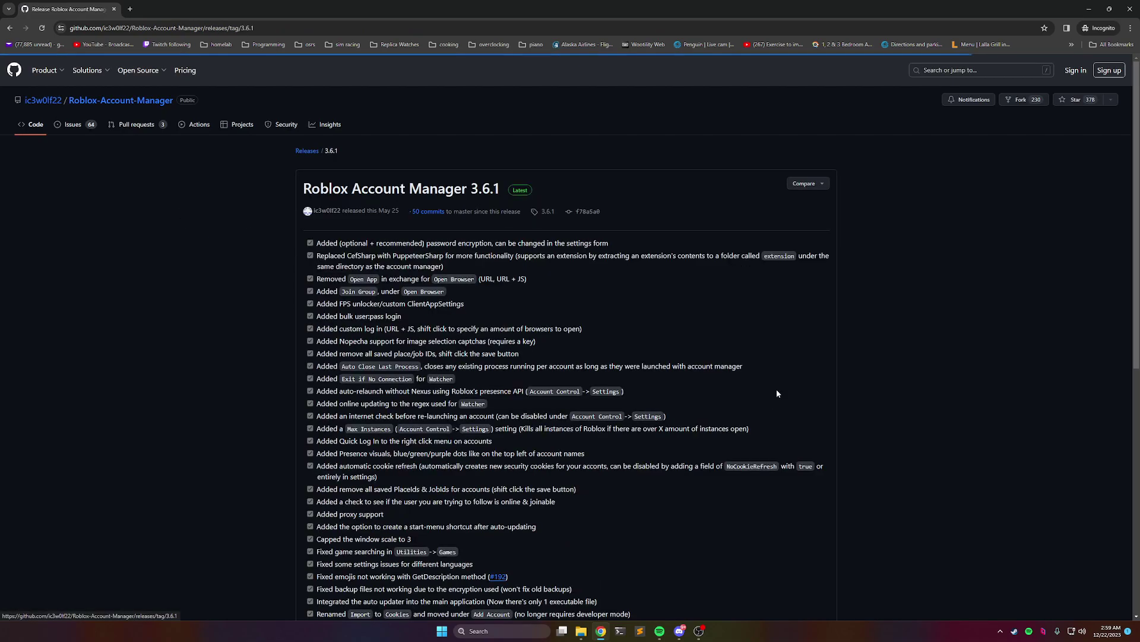
{"action": "scroll", "coordinate": [678, 331], "scroll_direction": "down", "scroll_amount": 8}
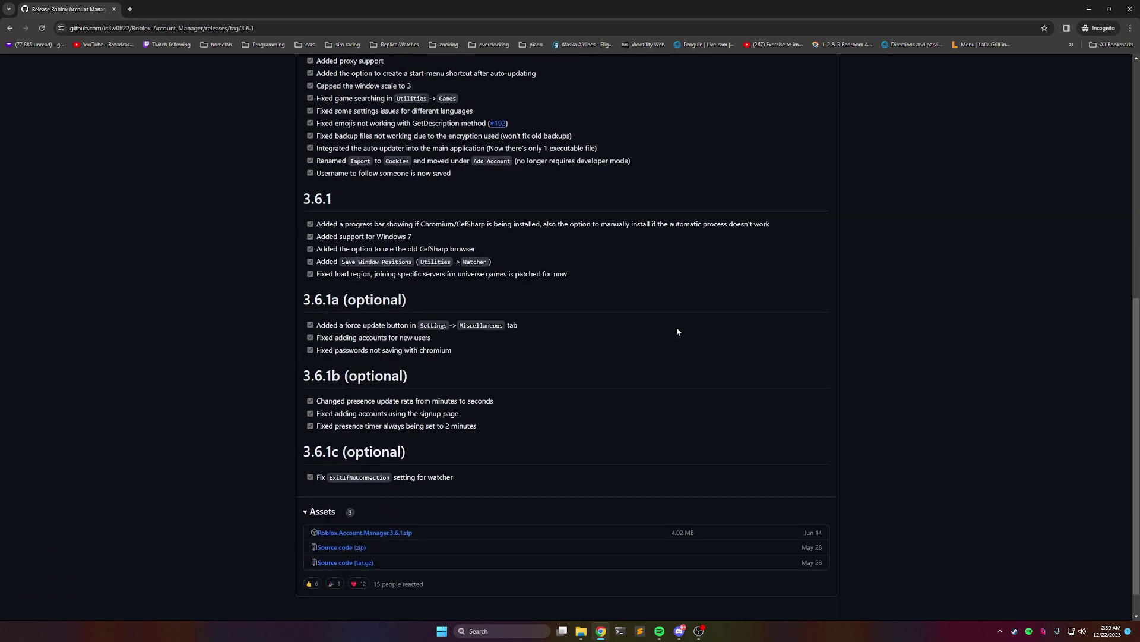
{"action": "scroll", "coordinate": [678, 331], "scroll_direction": "down", "scroll_amount": 1}
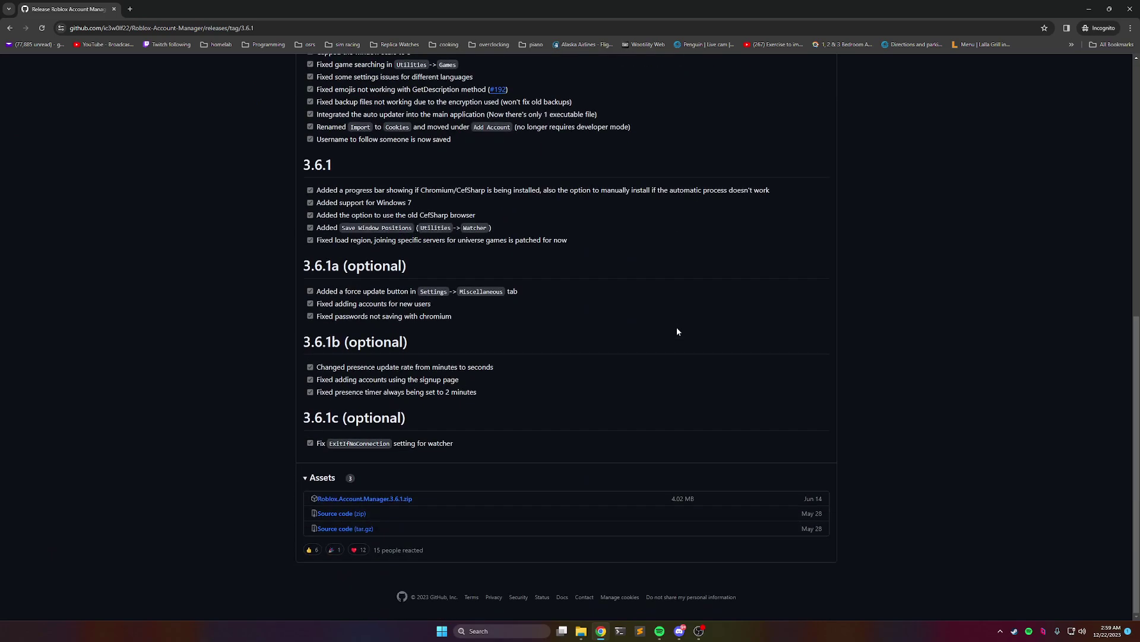
{"action": "left_click", "coordinate": [380, 500]}
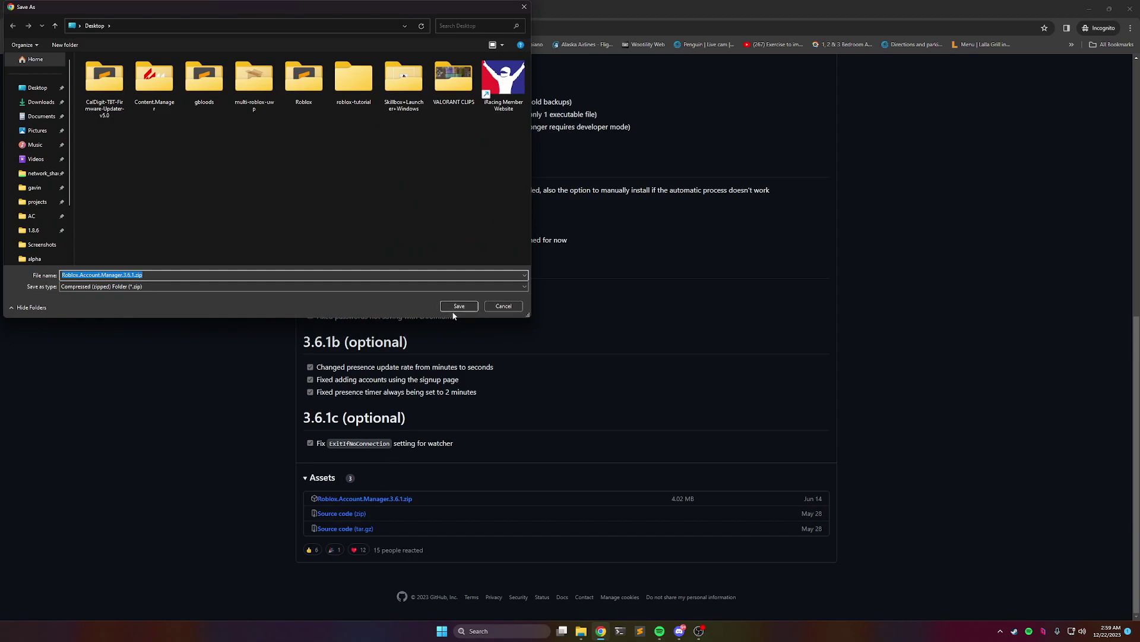
{"action": "left_click", "coordinate": [41, 101]}
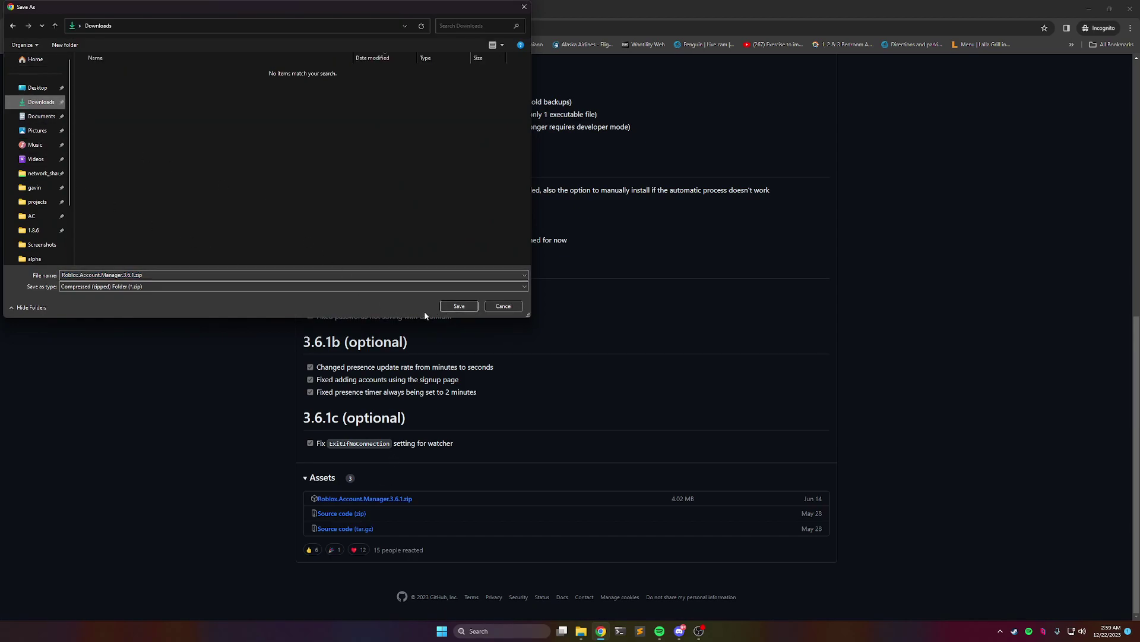
{"action": "left_click", "coordinate": [458, 306]}
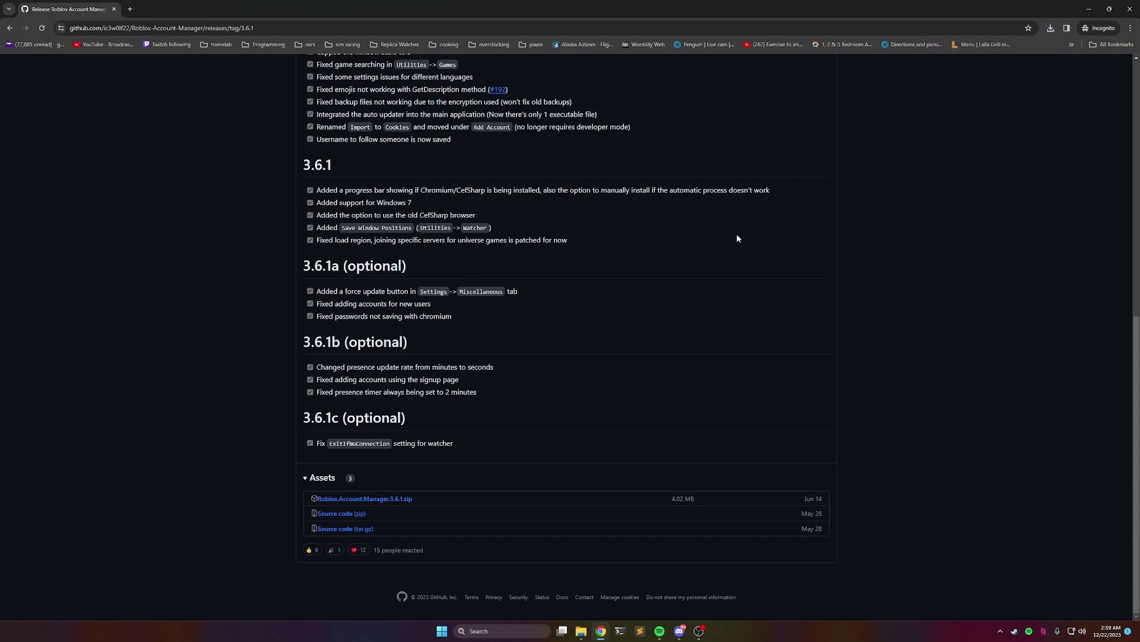
Switch to File Explorer and open the downloaded Roblox.Account.Manager.3.6.1.zip archive in Downloads
{"action": "left_click", "coordinate": [581, 631]}
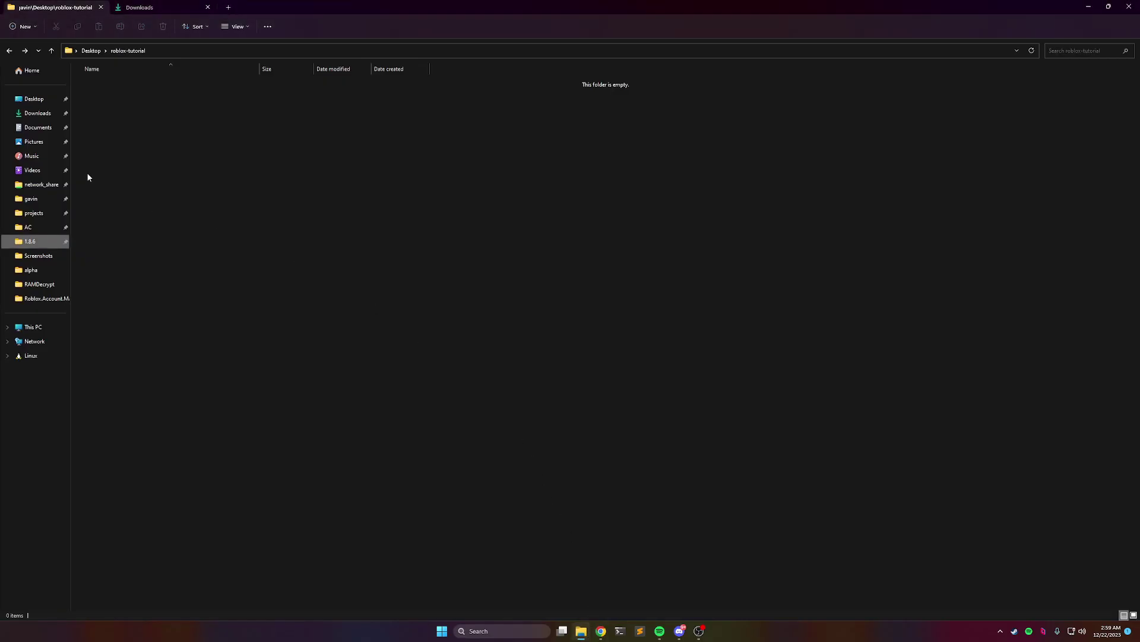
{"action": "left_click", "coordinate": [141, 7]}
{"action": "left_click", "coordinate": [141, 96]}
{"action": "right_click", "coordinate": [140, 97]}
{"action": "mouse_move", "coordinate": [182, 185]}
{"action": "left_click", "coordinate": [102, 98]}
{"action": "double_click", "coordinate": [101, 96]}
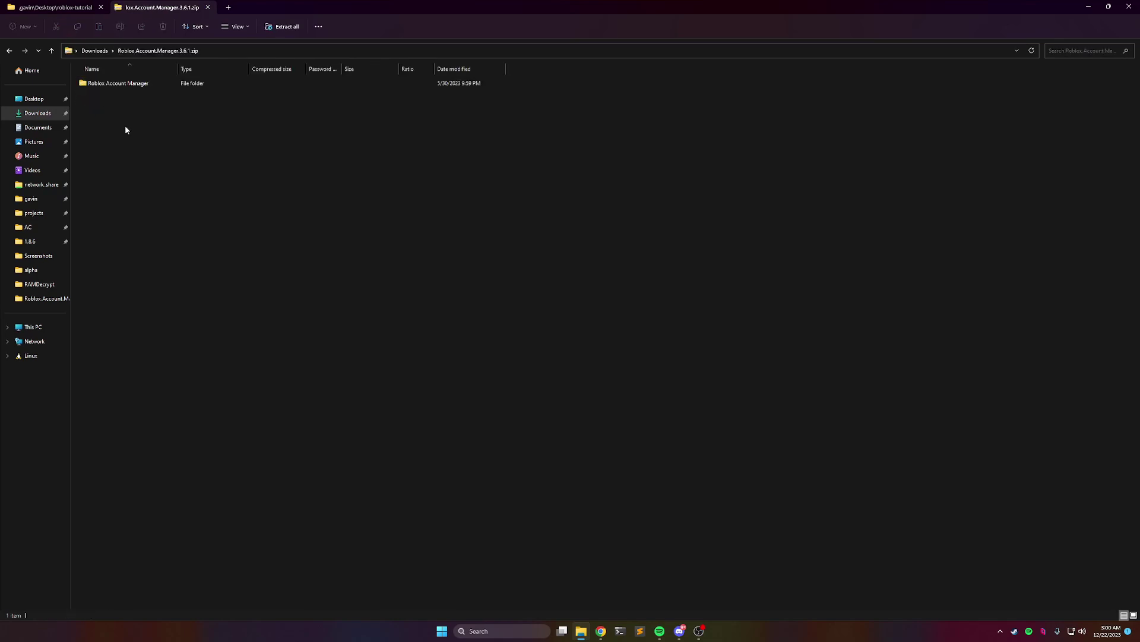
Copy the Roblox Account Manager folder from the archive into the roblox-tutorial folder on the Desktop
{"action": "left_click", "coordinate": [128, 84]}
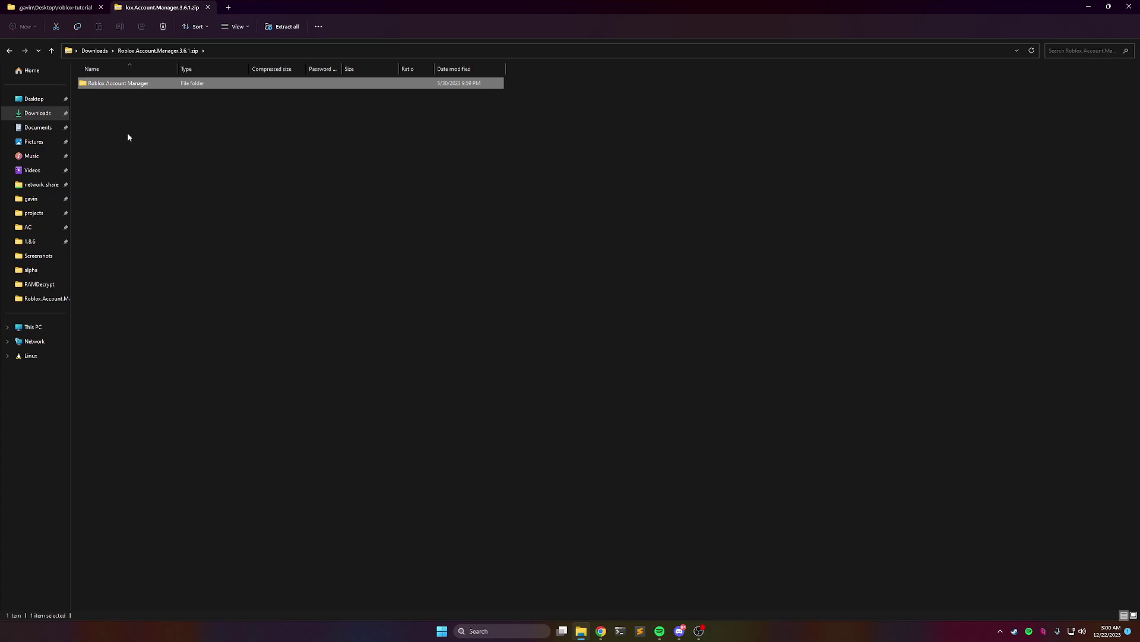
{"action": "left_click", "coordinate": [58, 10]}
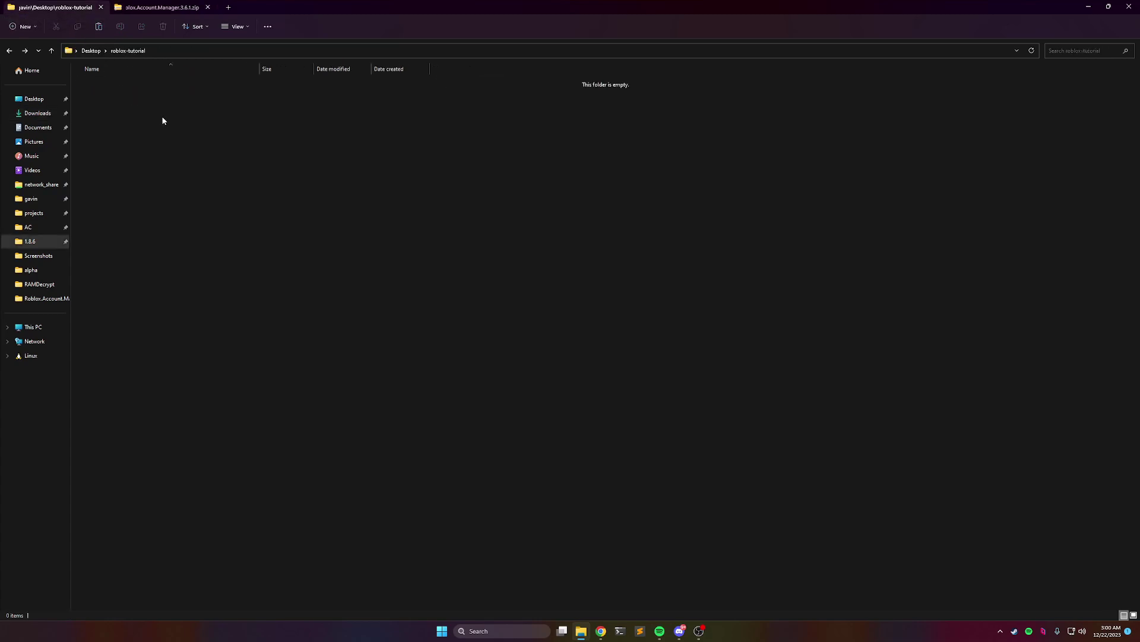
{"action": "key", "text": "ctrl+v"}
{"action": "left_click", "coordinate": [168, 131]}
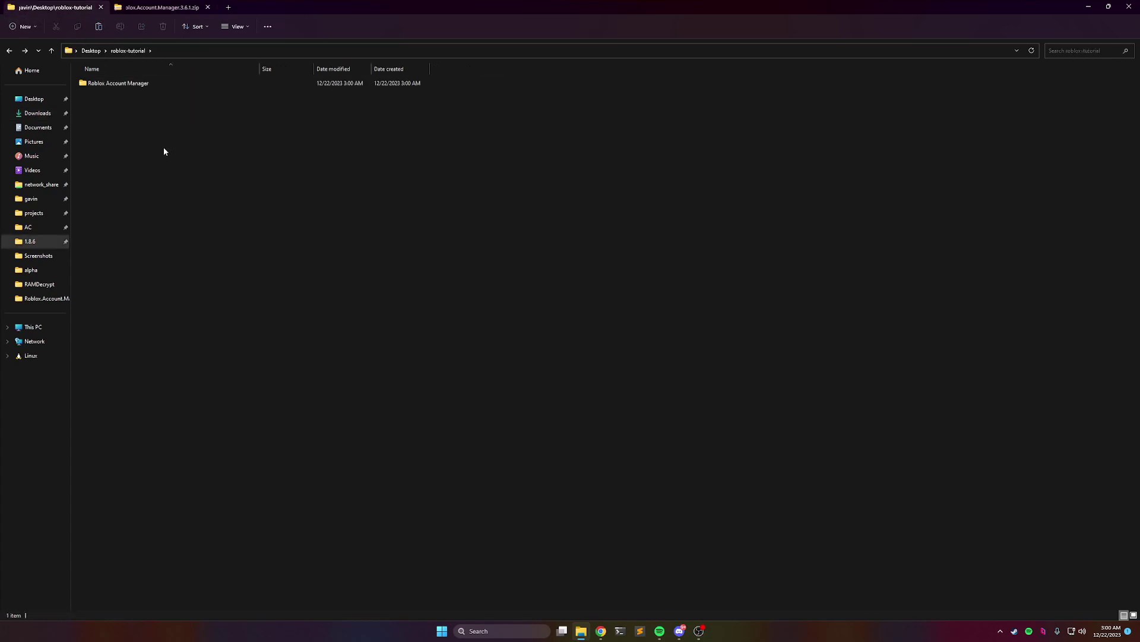
Return to the Roblox.Account.Manager.3.6.1.zip archive in Downloads and close the duplicate File Explorer tab
{"action": "key", "text": "alt+Up"}
{"action": "left_click", "coordinate": [37, 113]}
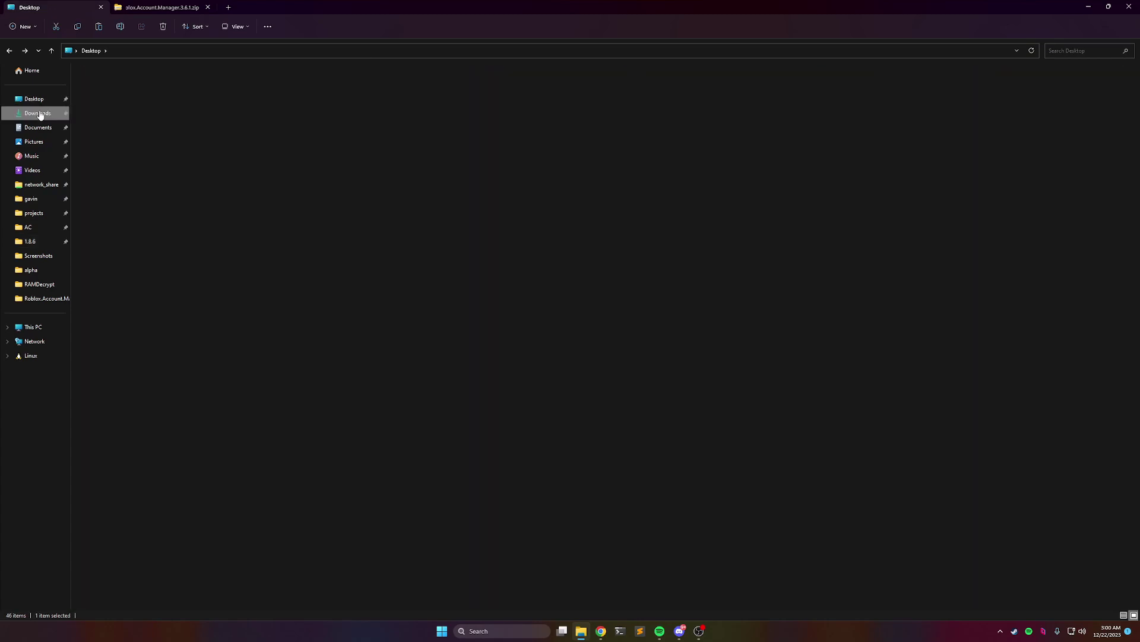
{"action": "double_click", "coordinate": [167, 97]}
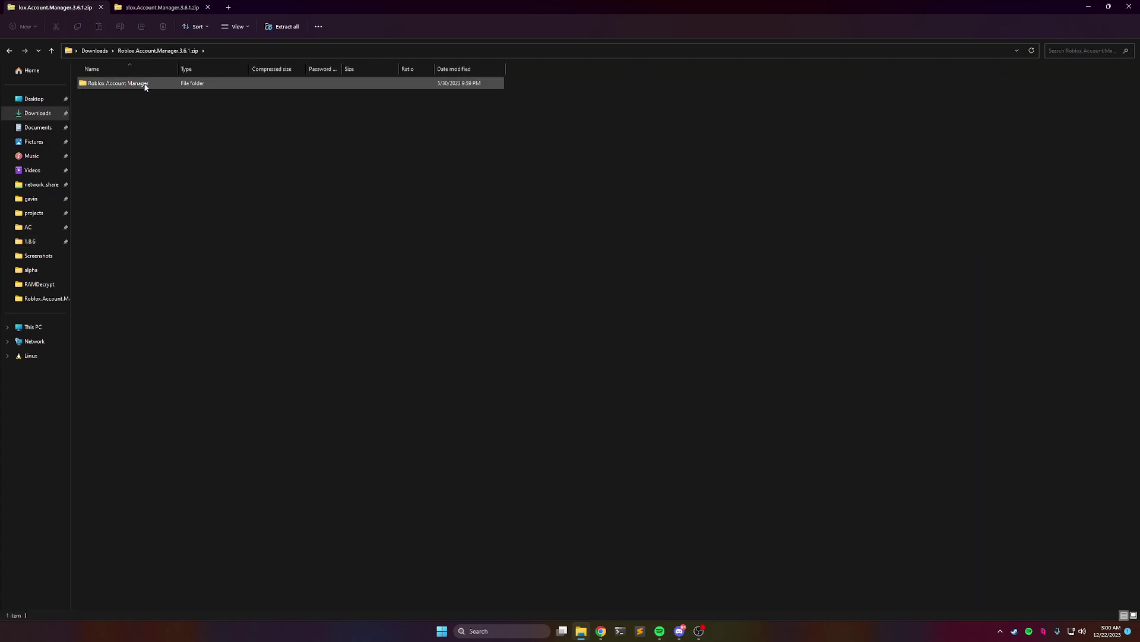
{"action": "left_click", "coordinate": [145, 84]}
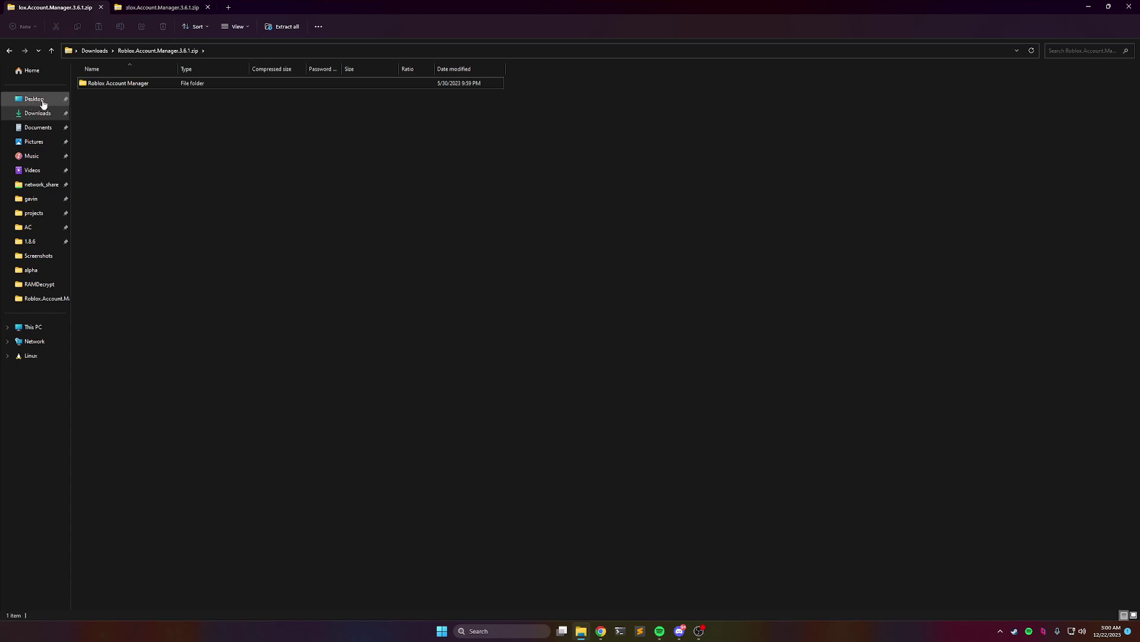
{"action": "left_click", "coordinate": [152, 8]}
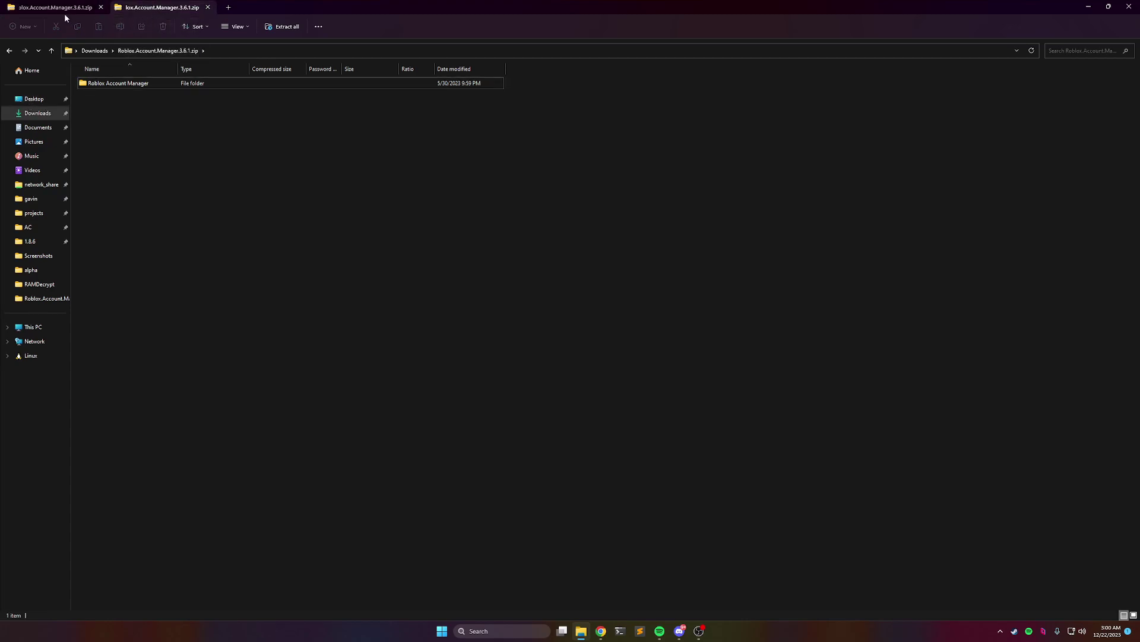
{"action": "left_click", "coordinate": [207, 7]}
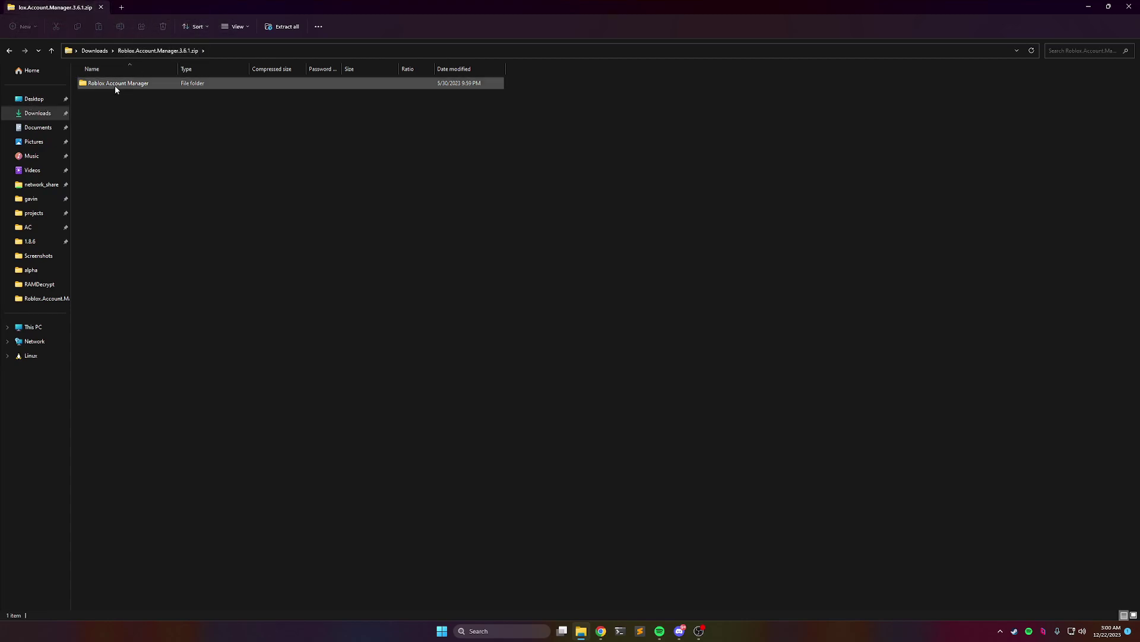
Extract all files of the archive into Downloads\Roblox.Account.Manager.3.6.1 by way of its Roblox Account Manager.exe, and close the extracted folder's window
{"action": "double_click", "coordinate": [115, 85]}
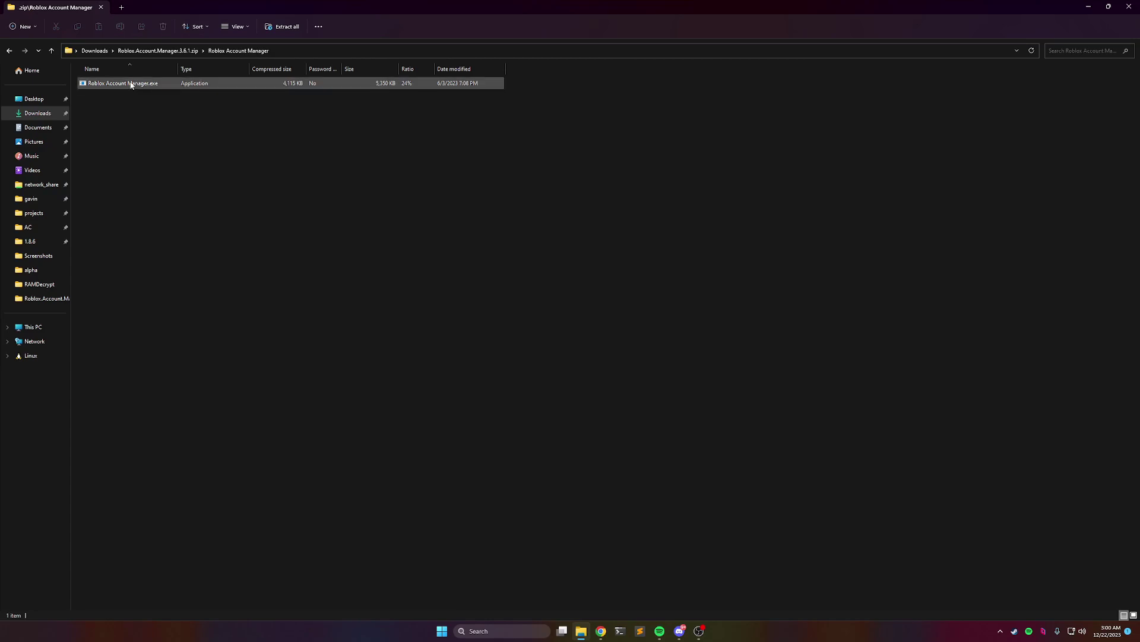
{"action": "double_click", "coordinate": [131, 84]}
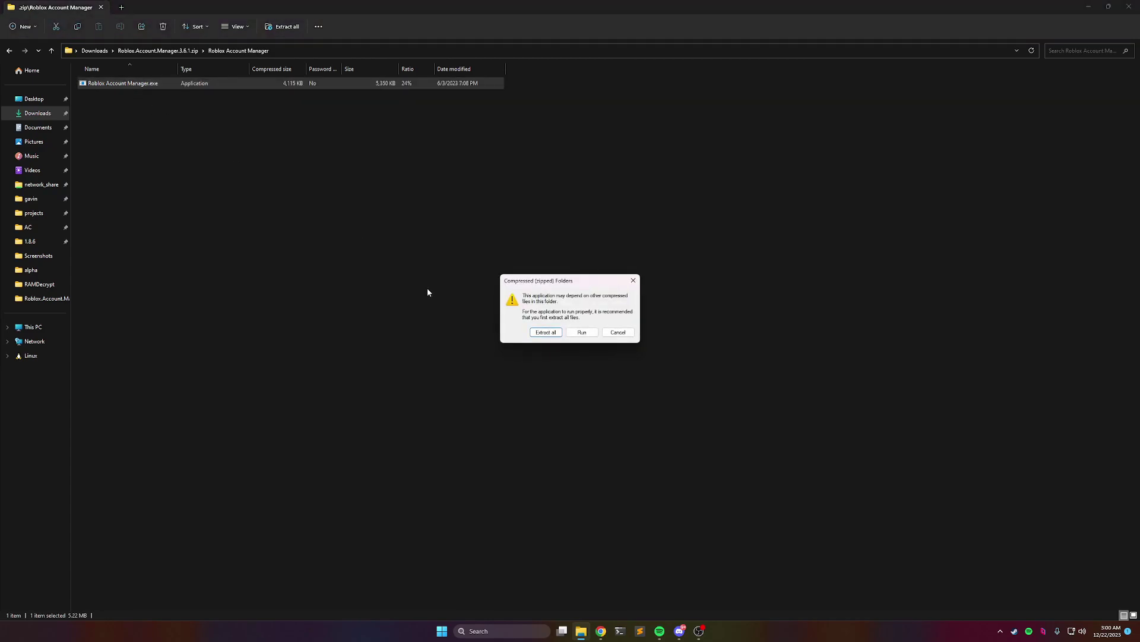
{"action": "left_click", "coordinate": [555, 336]}
{"action": "left_click", "coordinate": [649, 401]}
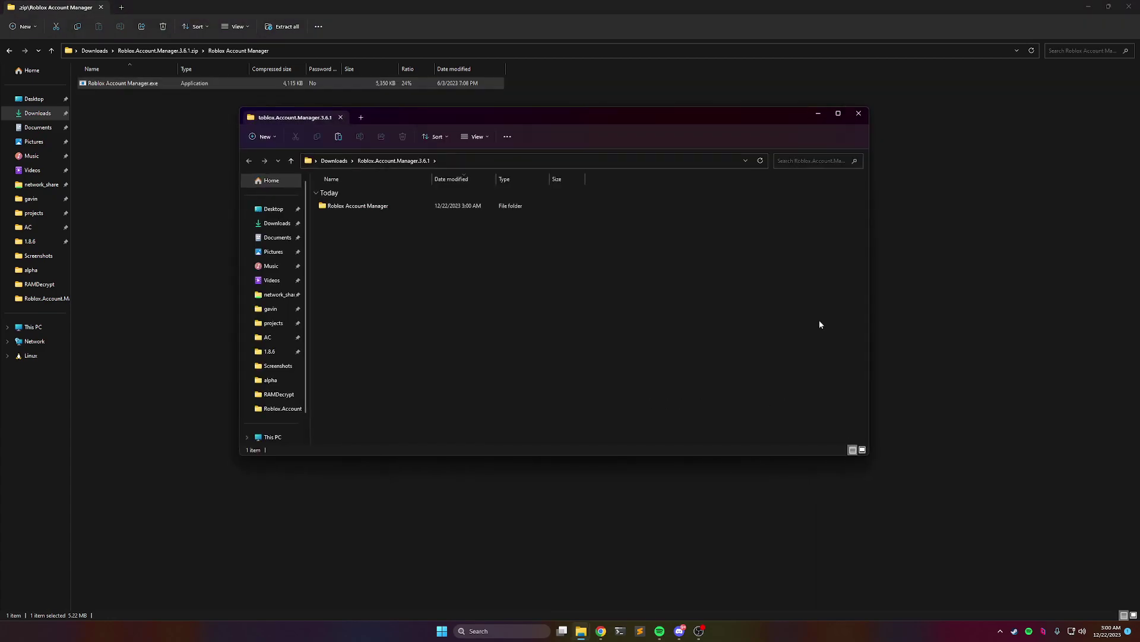
{"action": "left_click", "coordinate": [858, 113]}
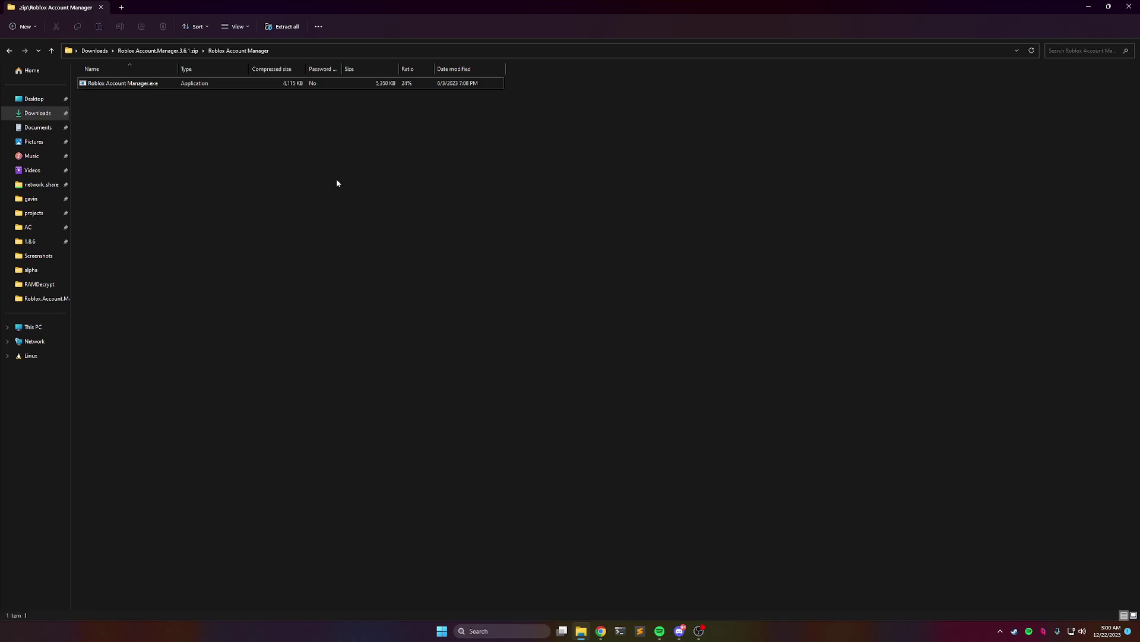
Open the copied Roblox Account Manager folder inside roblox-tutorial on the Desktop
{"action": "left_click", "coordinate": [34, 98]}
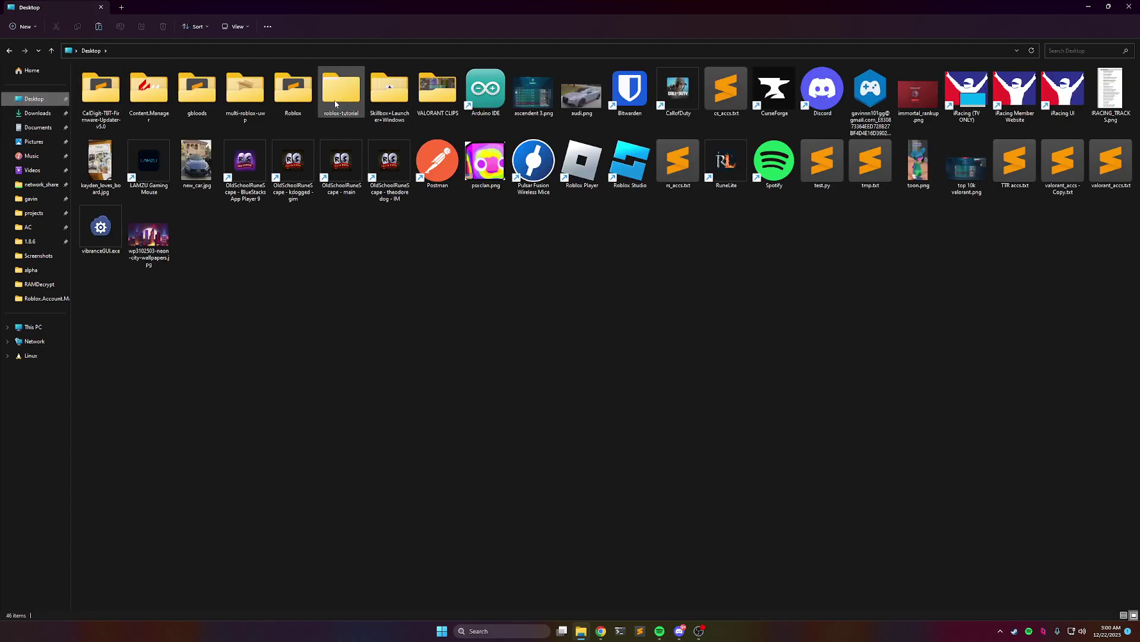
{"action": "double_click", "coordinate": [294, 98]}
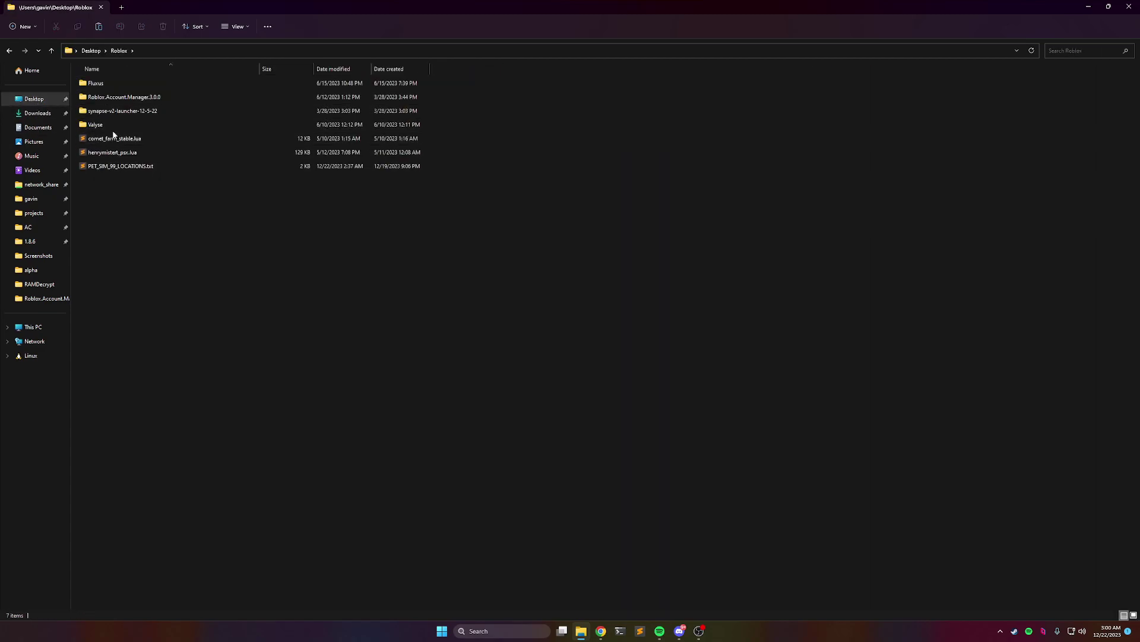
{"action": "key", "text": "alt+Left"}
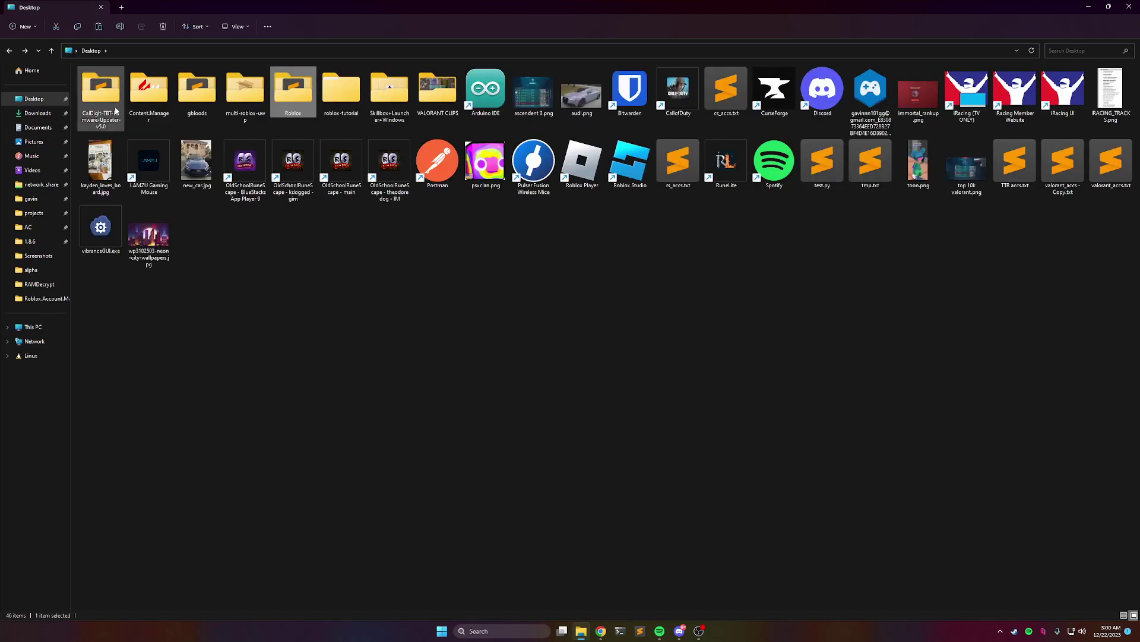
{"action": "double_click", "coordinate": [340, 98]}
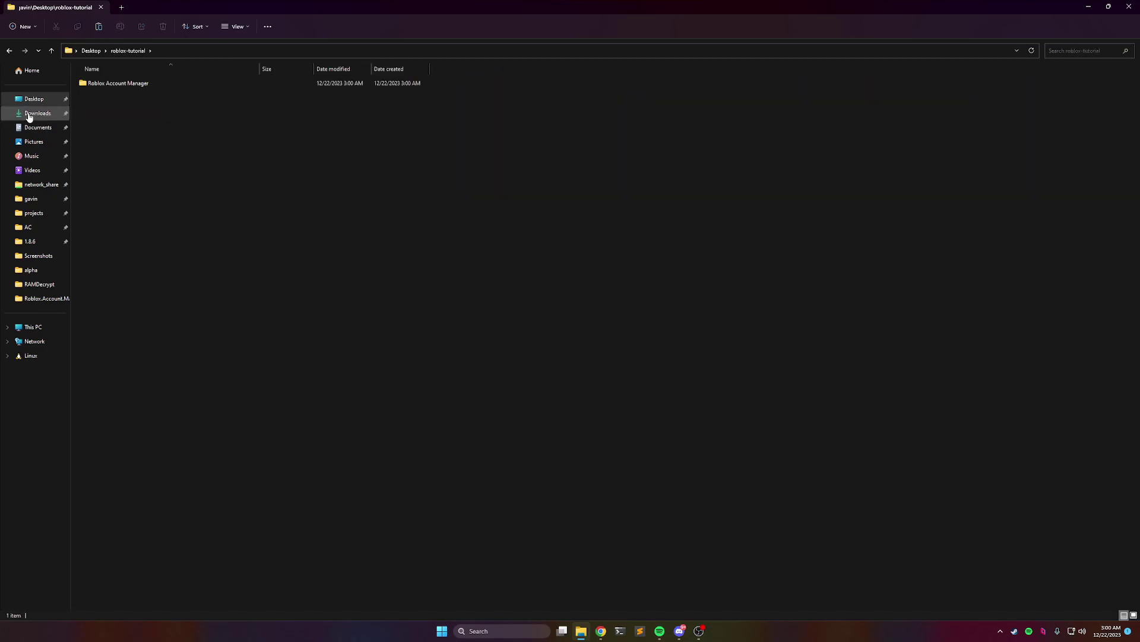
{"action": "double_click", "coordinate": [116, 88]}
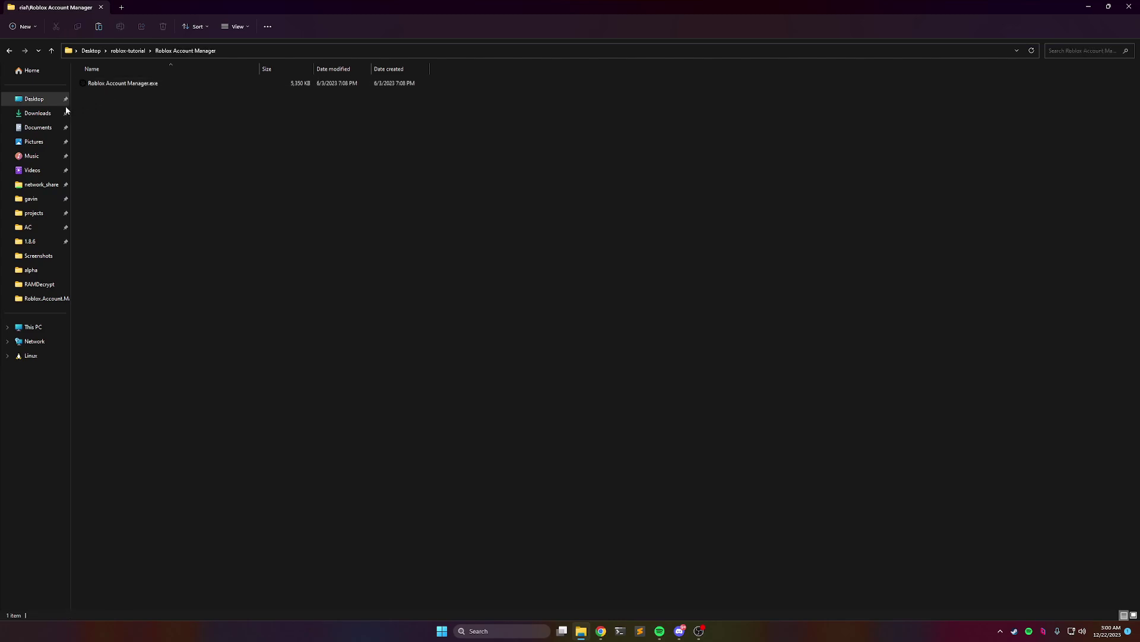
{"action": "left_click", "coordinate": [35, 113]}
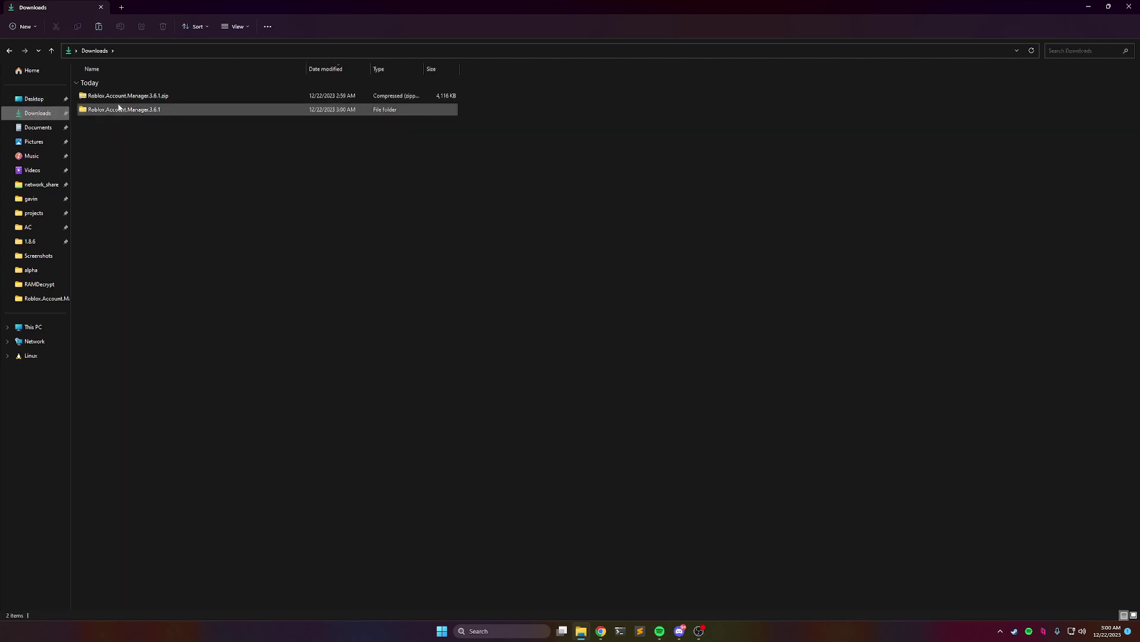
{"action": "key", "text": "alt+Left"}
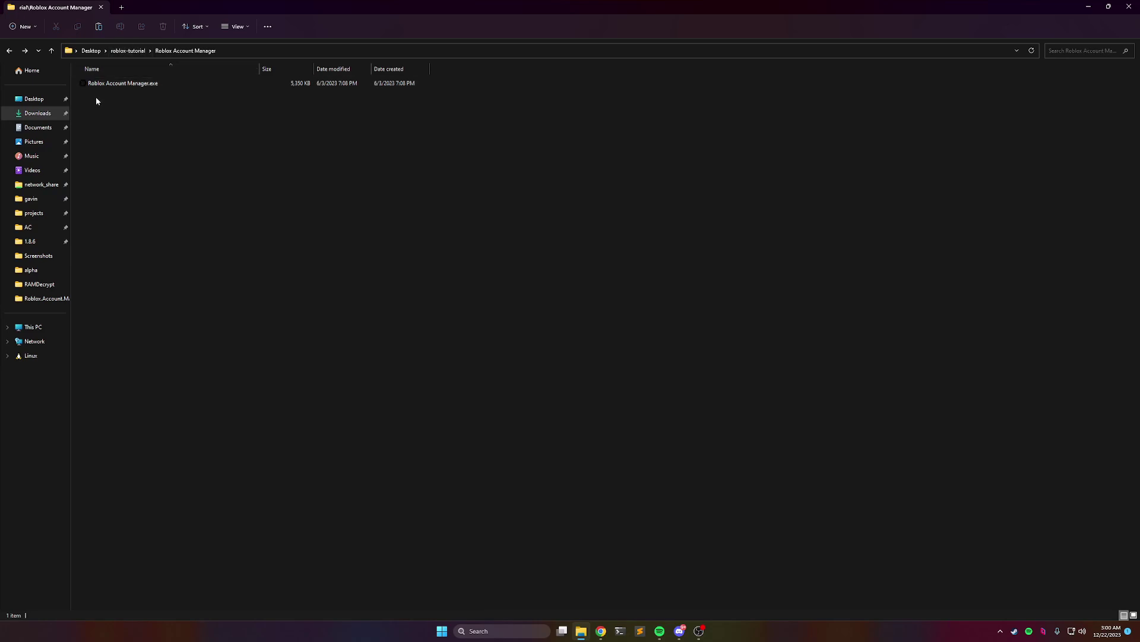
Launch Roblox Account Manager.exe and set it up with a WindowScale of 1.33 and Default Encryption
{"action": "left_click_drag", "start_coordinate": [95, 99], "coordinate": [115, 84]}
{"action": "double_click", "coordinate": [119, 85]}
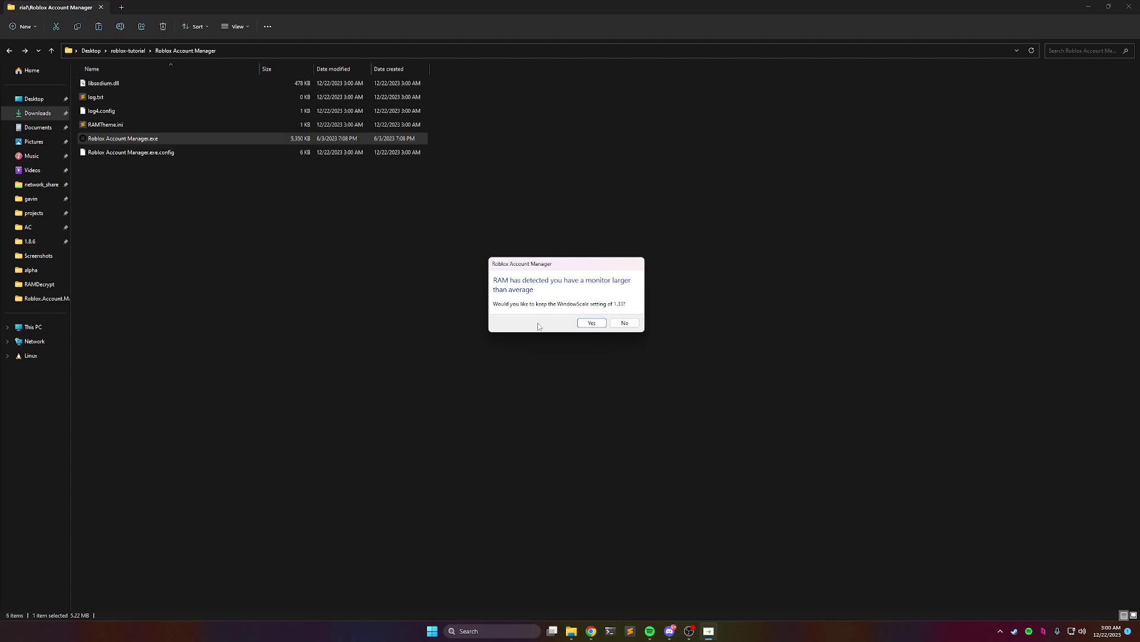
{"action": "left_click", "coordinate": [592, 323]}
{"action": "key", "text": "Return"}
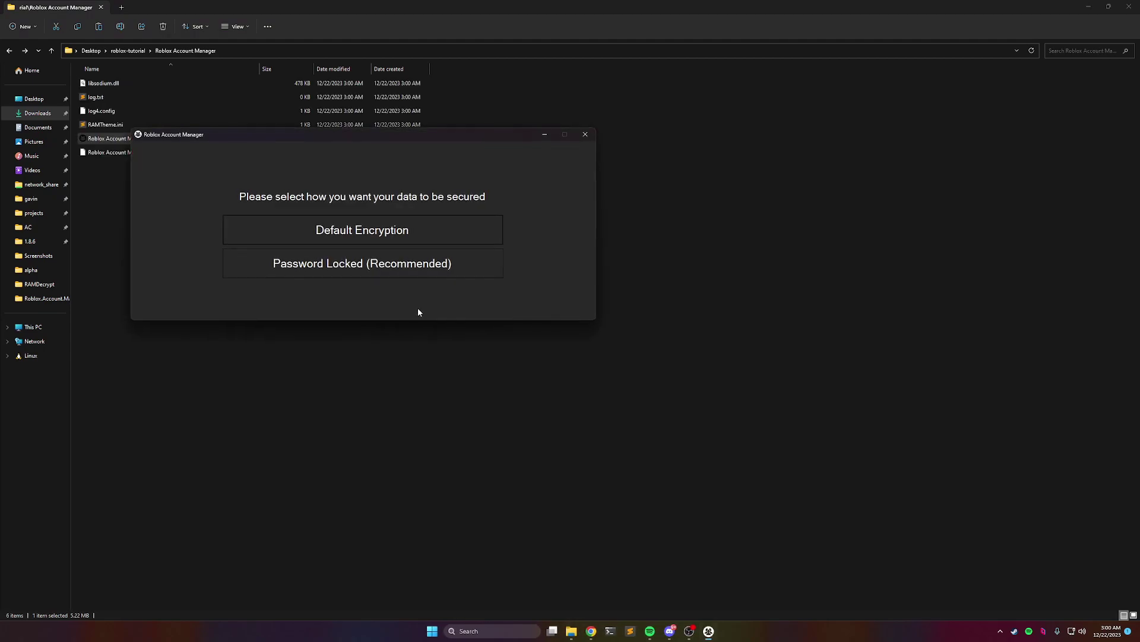
{"action": "left_click", "coordinate": [367, 237]}
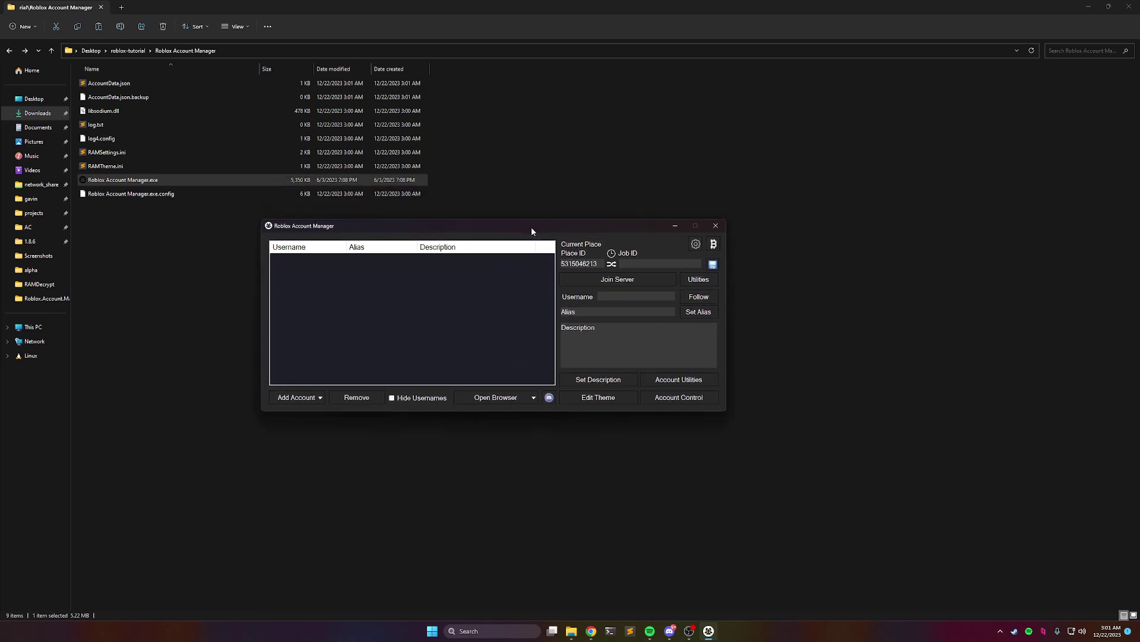
Close Roblox Account Manager and open its RAMSettings.ini file in Sublime Text
{"action": "left_click", "coordinate": [716, 226]}
{"action": "left_click", "coordinate": [356, 237]}
{"action": "double_click", "coordinate": [125, 155]}
{"action": "left_click_drag", "start_coordinate": [201, 331], "coordinate": [436, 154]}
{"action": "left_click", "coordinate": [350, 313]}
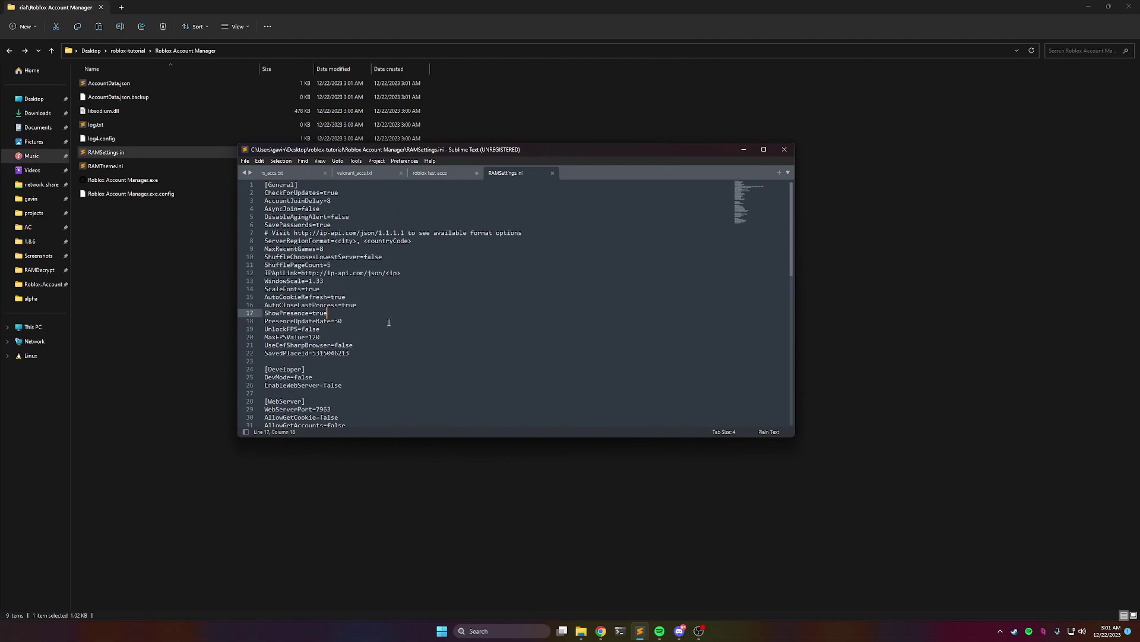
Search RAMSettings.ini for "multi", look through its sections for a multi-instance setting, and close the file
{"action": "key", "text": "ctrl+f"}
{"action": "type", "text": "multi"}
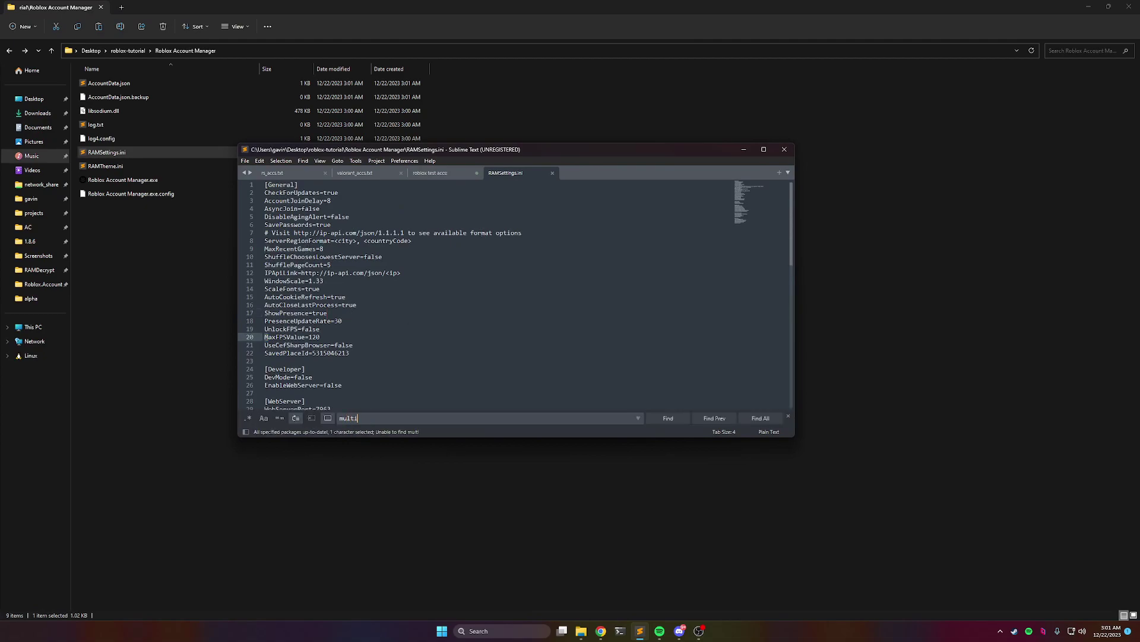
{"action": "key", "text": "BackSpace"}
{"action": "key", "text": "BackSpace"}
{"action": "key", "text": "BackSpace"}
{"action": "key", "text": "BackSpace"}
{"action": "key", "text": "BackSpace"}
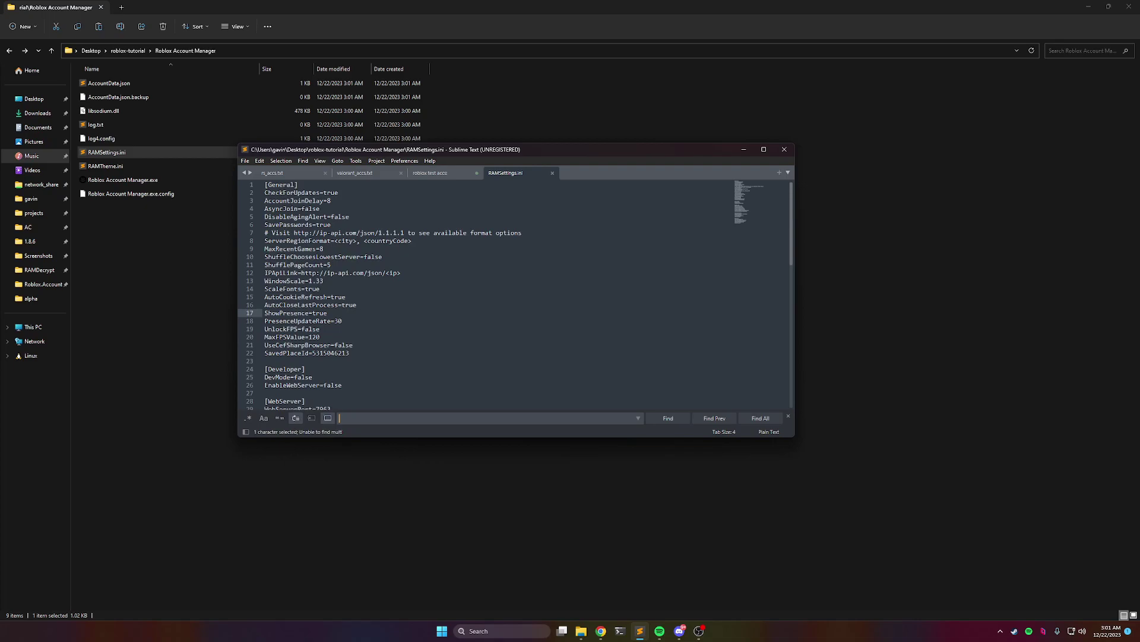
{"action": "scroll", "coordinate": [318, 301], "scroll_direction": "down", "scroll_amount": 8}
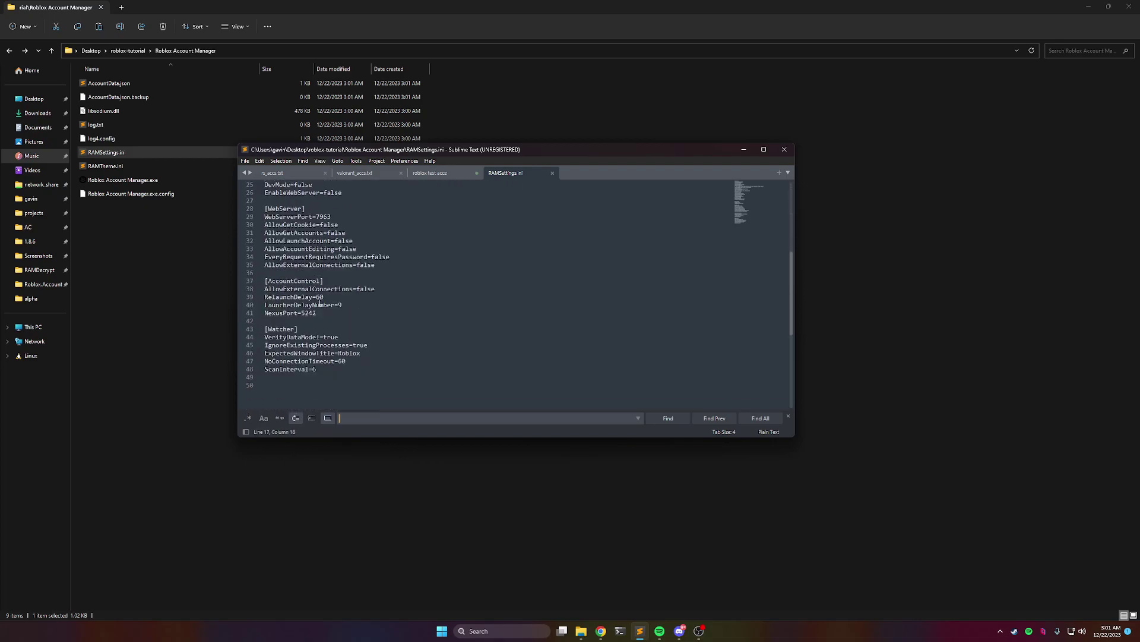
{"action": "scroll", "coordinate": [321, 304], "scroll_direction": "up", "scroll_amount": 5}
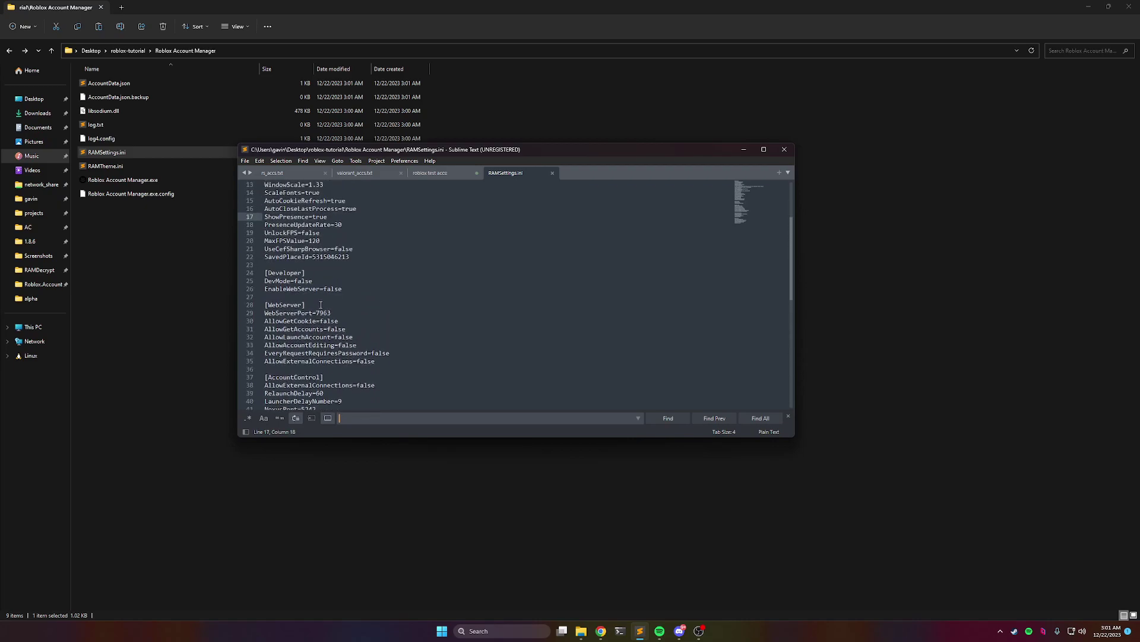
{"action": "scroll", "coordinate": [322, 305], "scroll_direction": "up", "scroll_amount": 3}
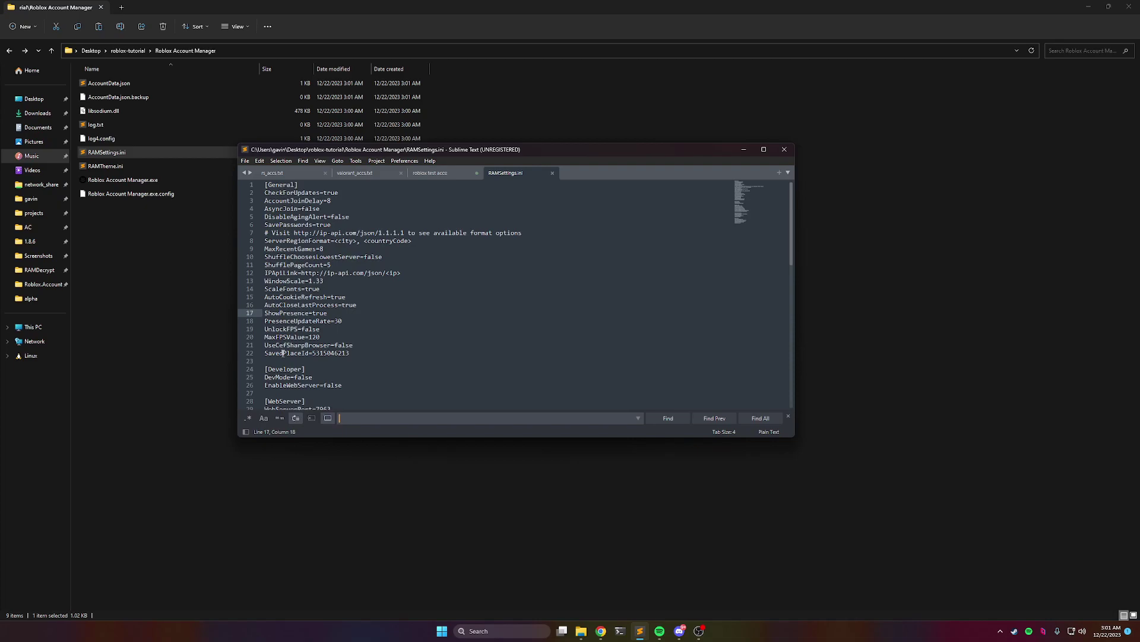
{"action": "left_click", "coordinate": [517, 297]}
{"action": "left_click", "coordinate": [784, 150]}
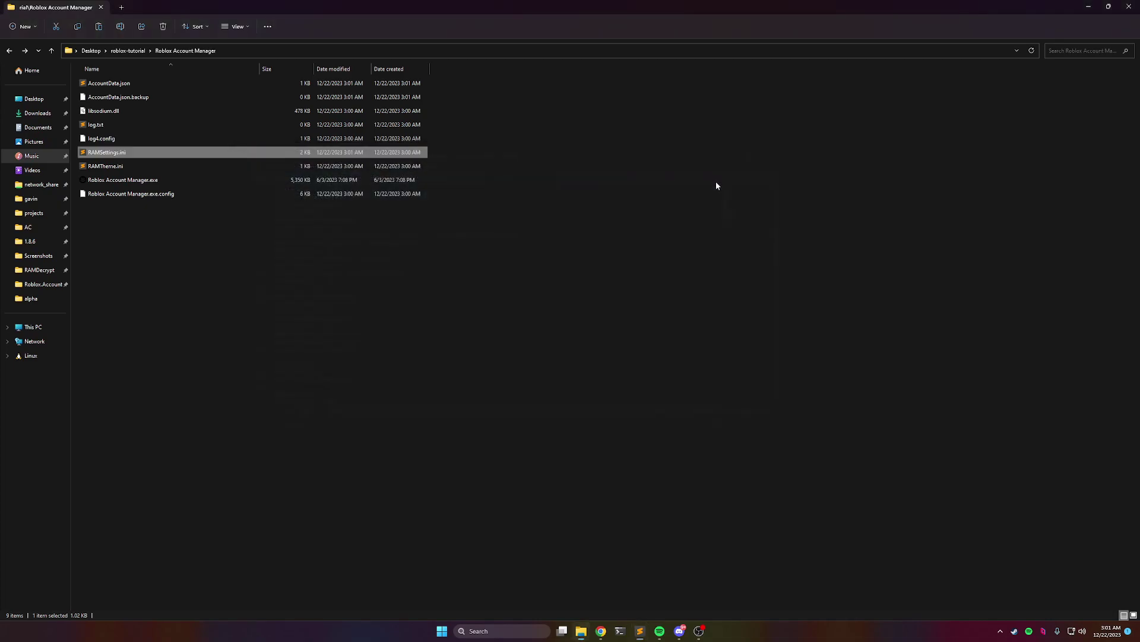
Launch Roblox Account Manager.exe from the folder and enable Multi Roblox in its general settings
{"action": "left_click", "coordinate": [144, 181]}
{"action": "double_click", "coordinate": [144, 182]}
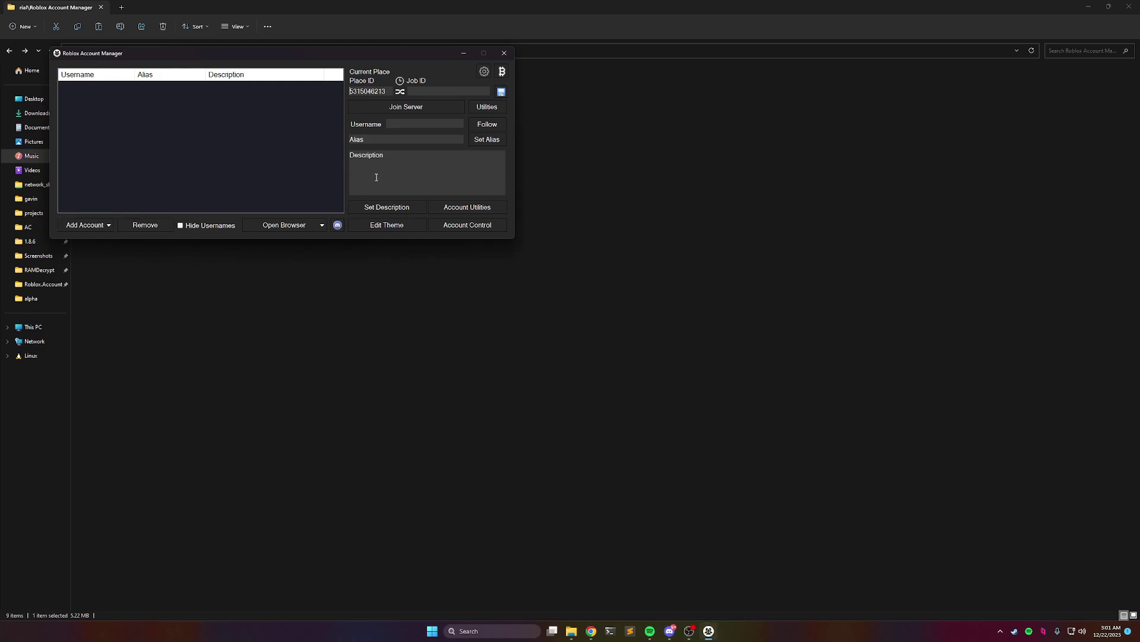
{"action": "left_click", "coordinate": [484, 74]}
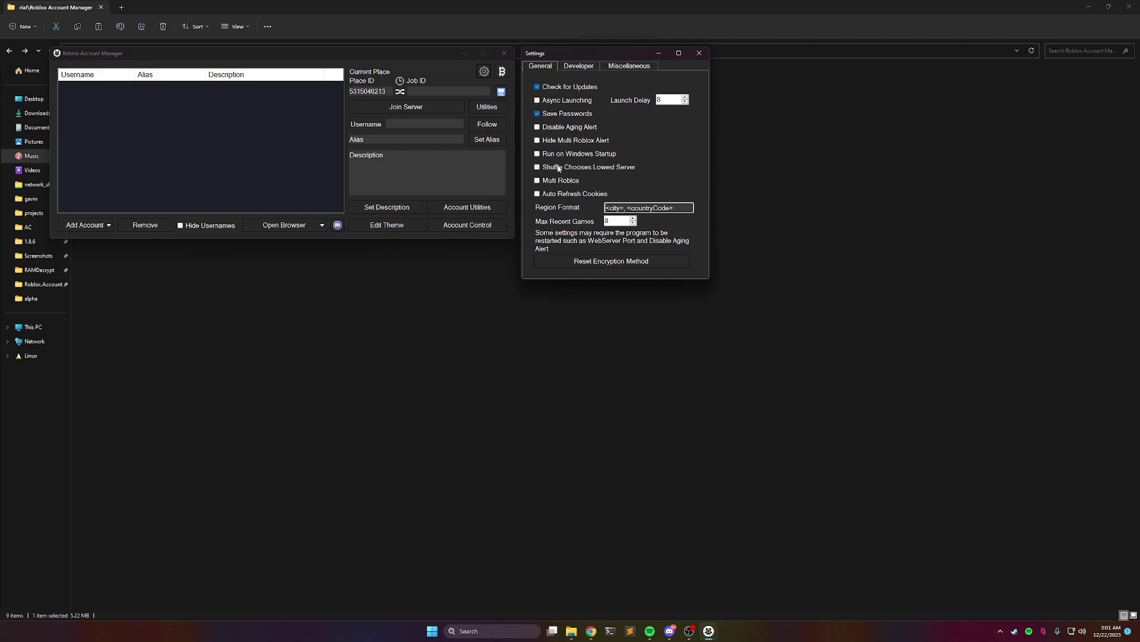
{"action": "left_click", "coordinate": [537, 180]}
{"action": "left_click", "coordinate": [698, 54]}
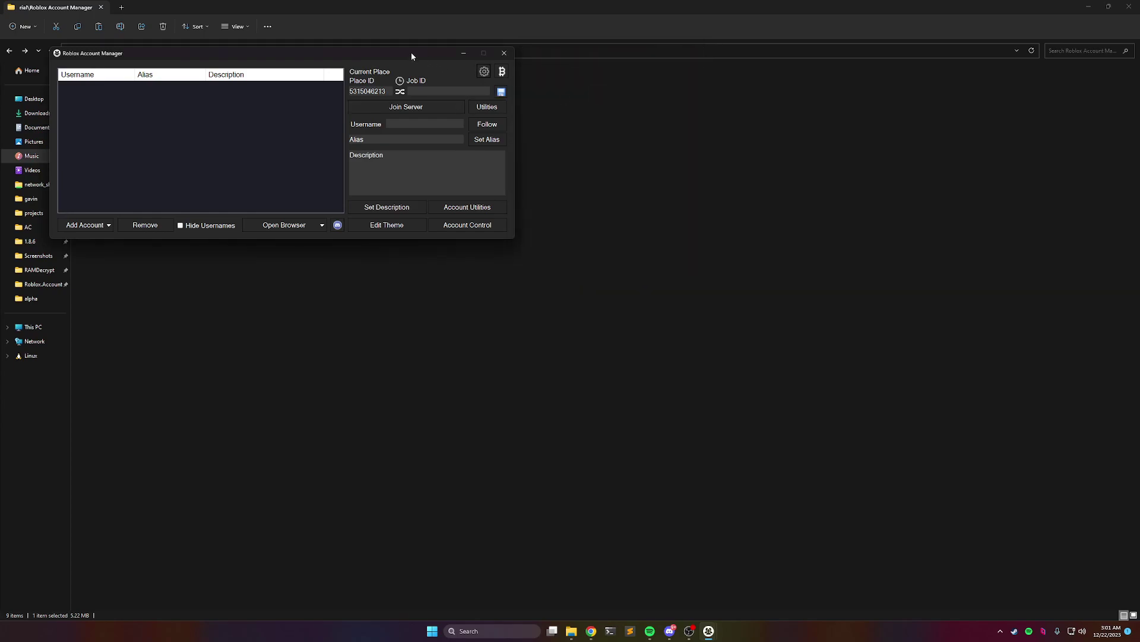
Move the Roblox Account Manager window further into the screen and check the Multi Roblox option in its settings
{"action": "left_click_drag", "start_coordinate": [411, 52], "coordinate": [584, 73]}
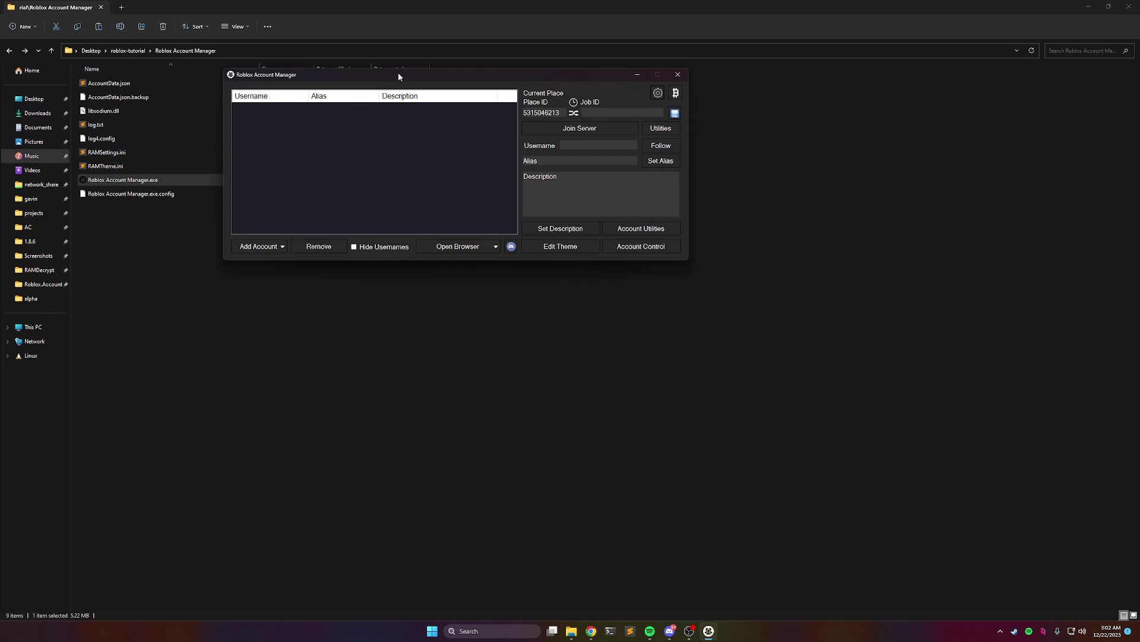
{"action": "left_click_drag", "start_coordinate": [316, 77], "coordinate": [340, 111]}
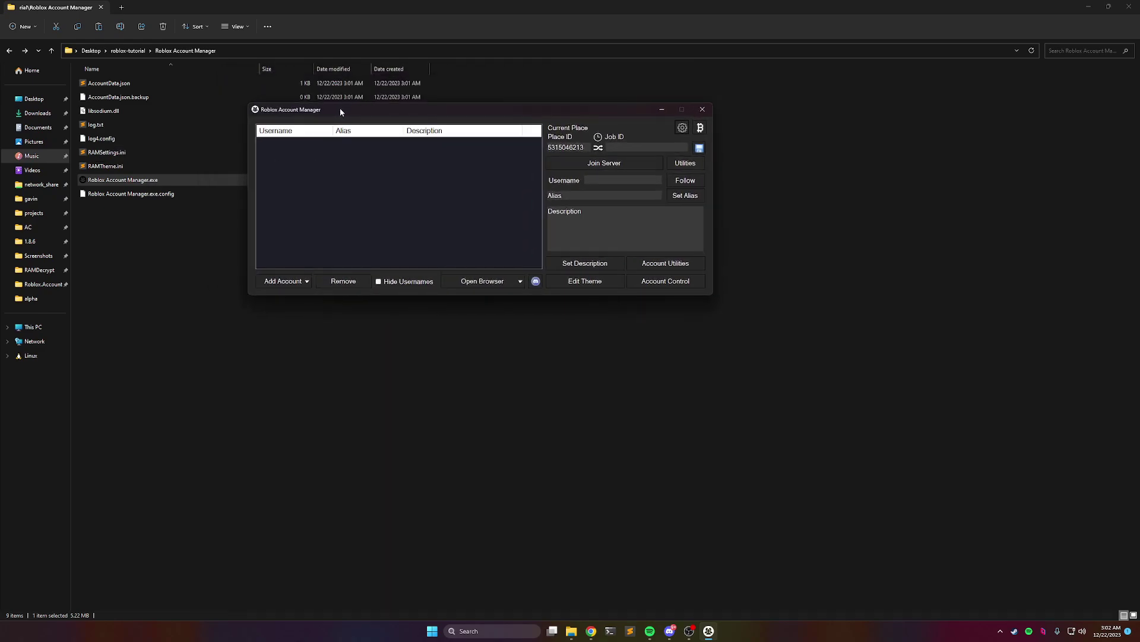
{"action": "left_click", "coordinate": [682, 128]}
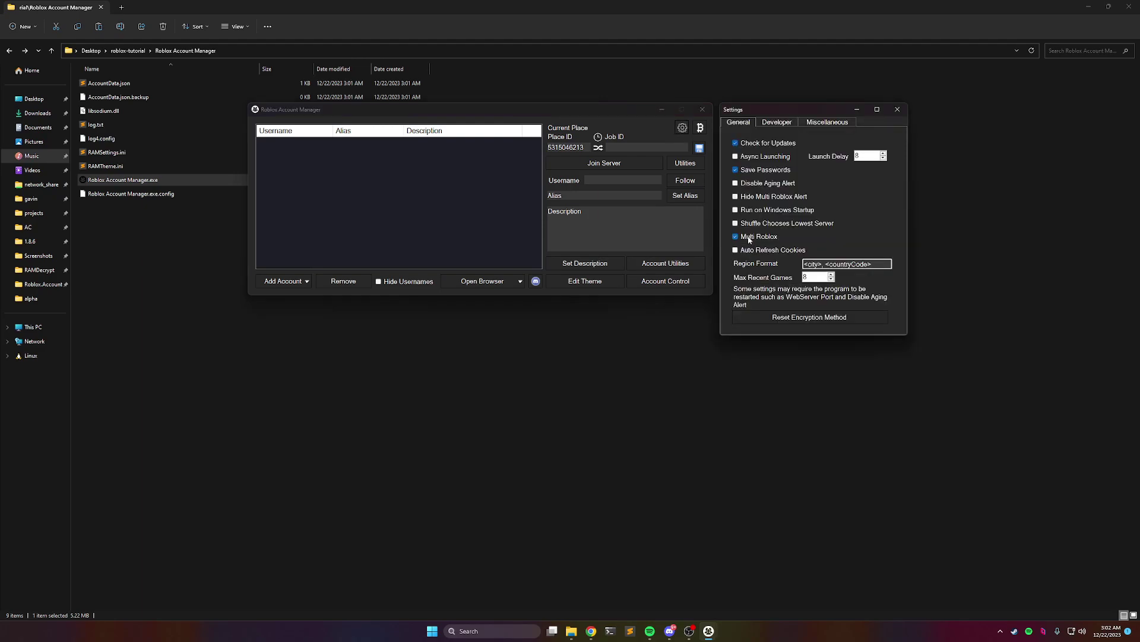
{"action": "left_click", "coordinate": [897, 111]}
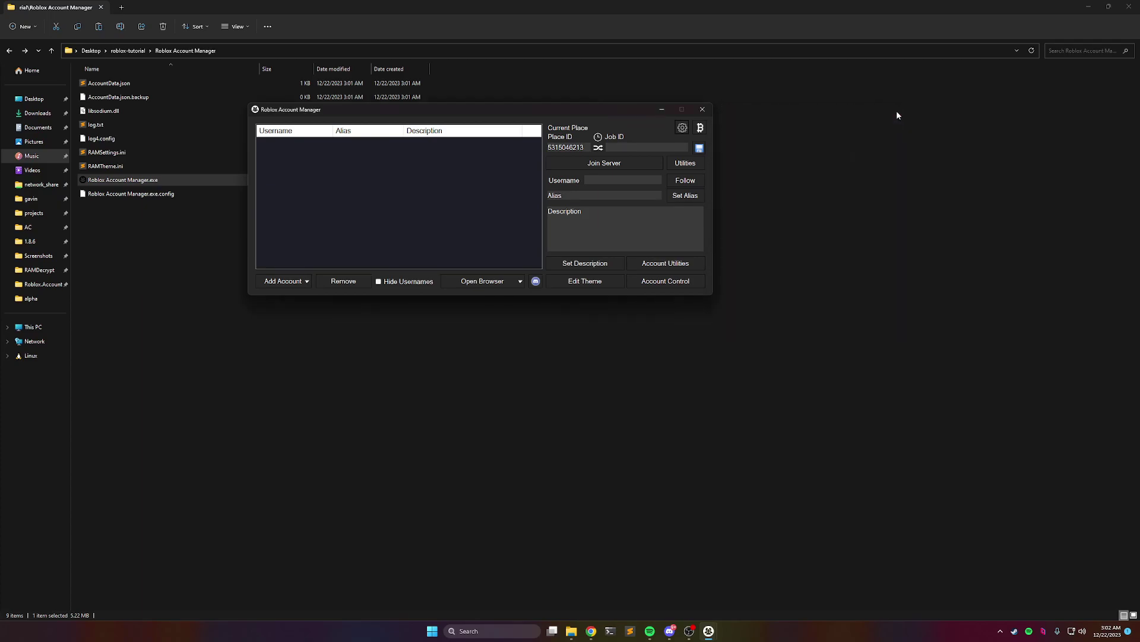
Add the first account to the account list by logging in to Roblox with its username and password
{"action": "right_click", "coordinate": [301, 157]}
{"action": "left_click", "coordinate": [327, 163]}
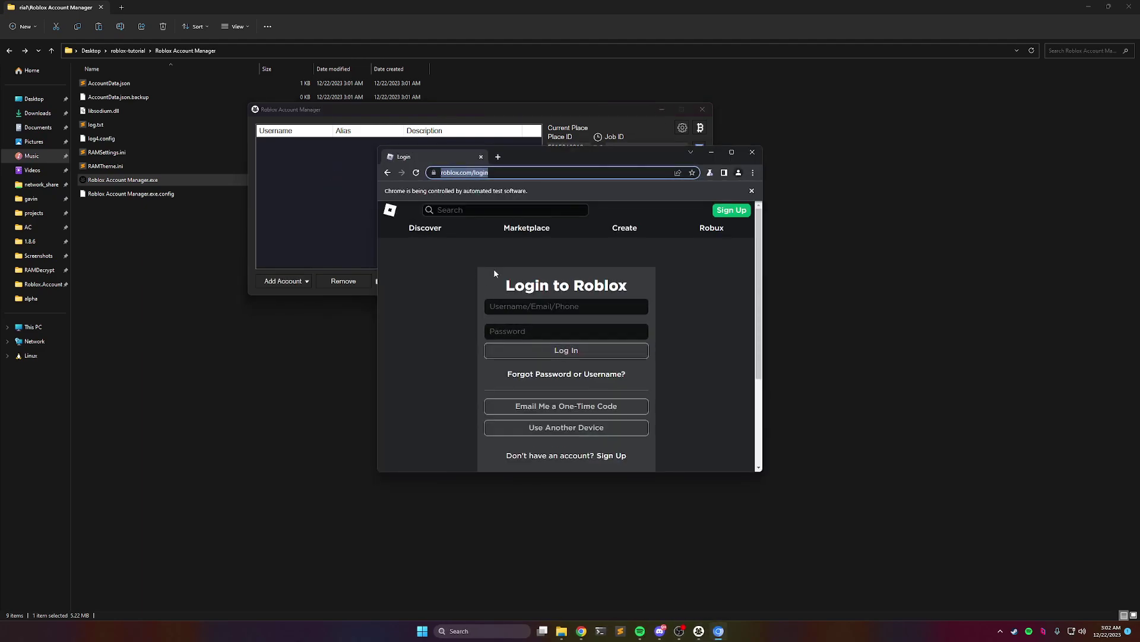
{"action": "left_click", "coordinate": [528, 306]}
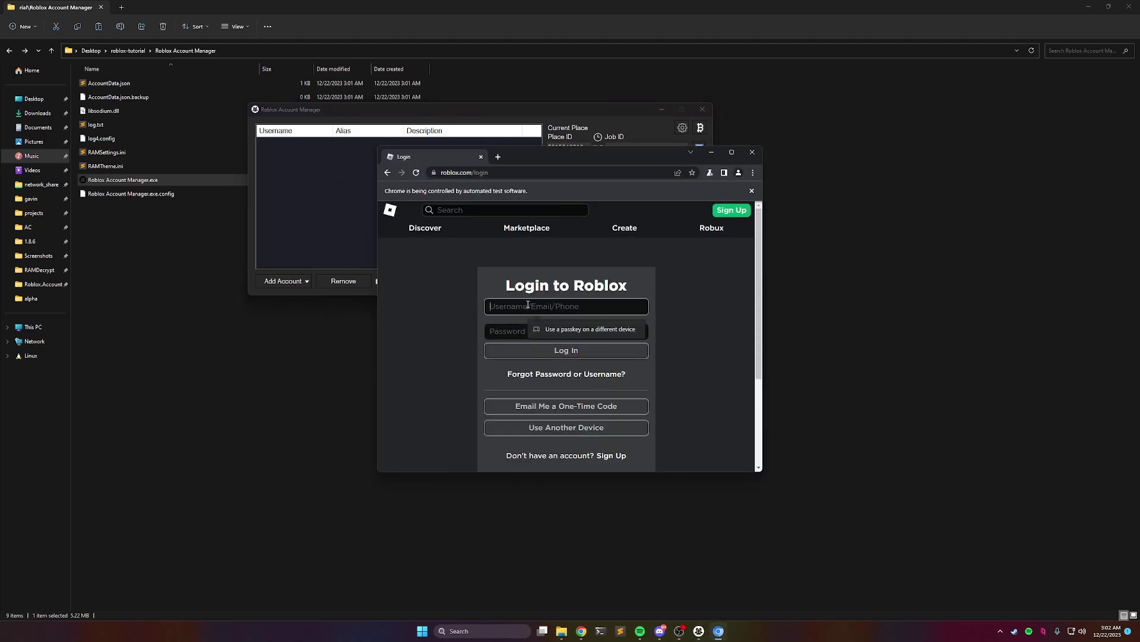
{"action": "type", "text": "gavintut"}
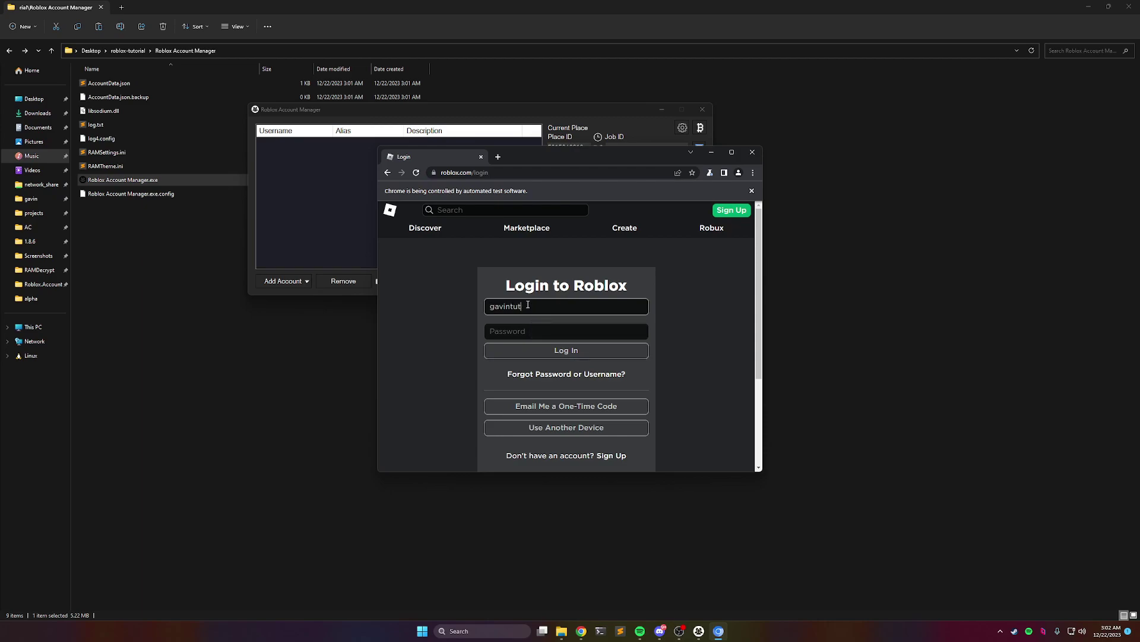
{"action": "type", "text": "orial1"}
{"action": "key", "text": "Tab"}
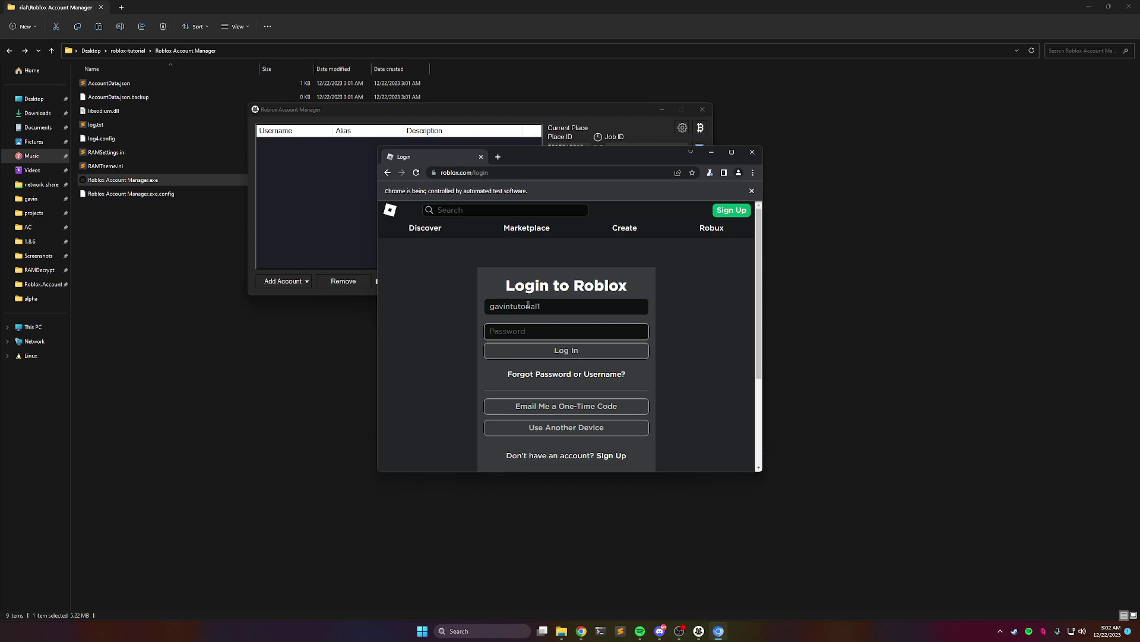
{"action": "type", "text": "••••••••••••"}
{"action": "key", "text": "Return"}
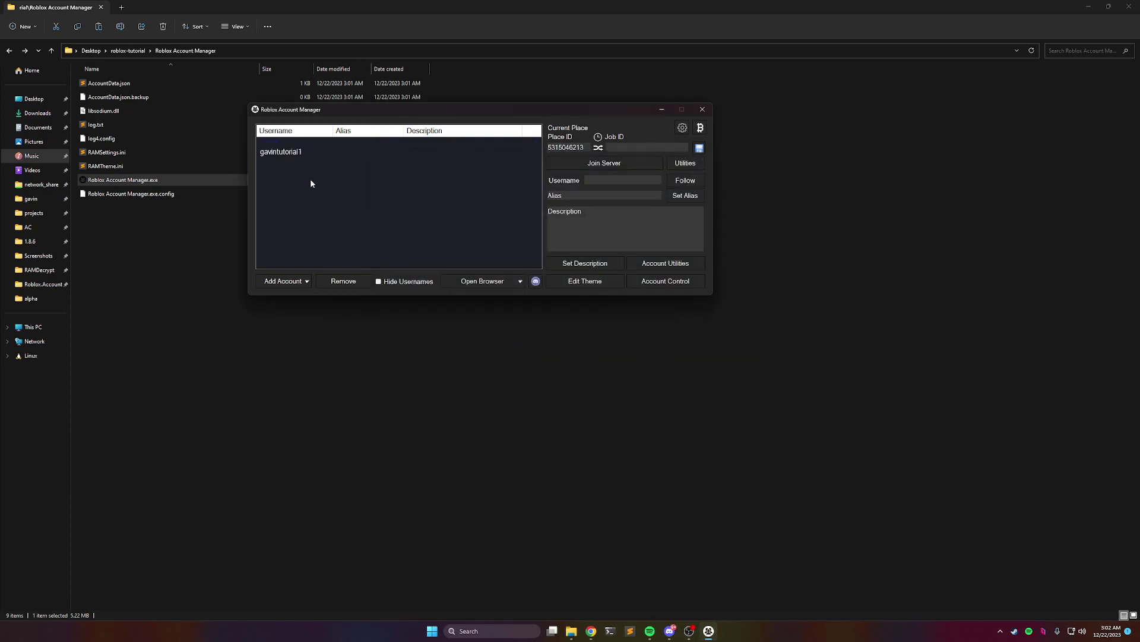
Add the second account to the account list by logging in with its own username and password
{"action": "left_click", "coordinate": [290, 153]}
{"action": "left_click", "coordinate": [283, 169]}
{"action": "right_click", "coordinate": [282, 168]}
{"action": "left_click", "coordinate": [295, 177]}
{"action": "left_click", "coordinate": [520, 308]}
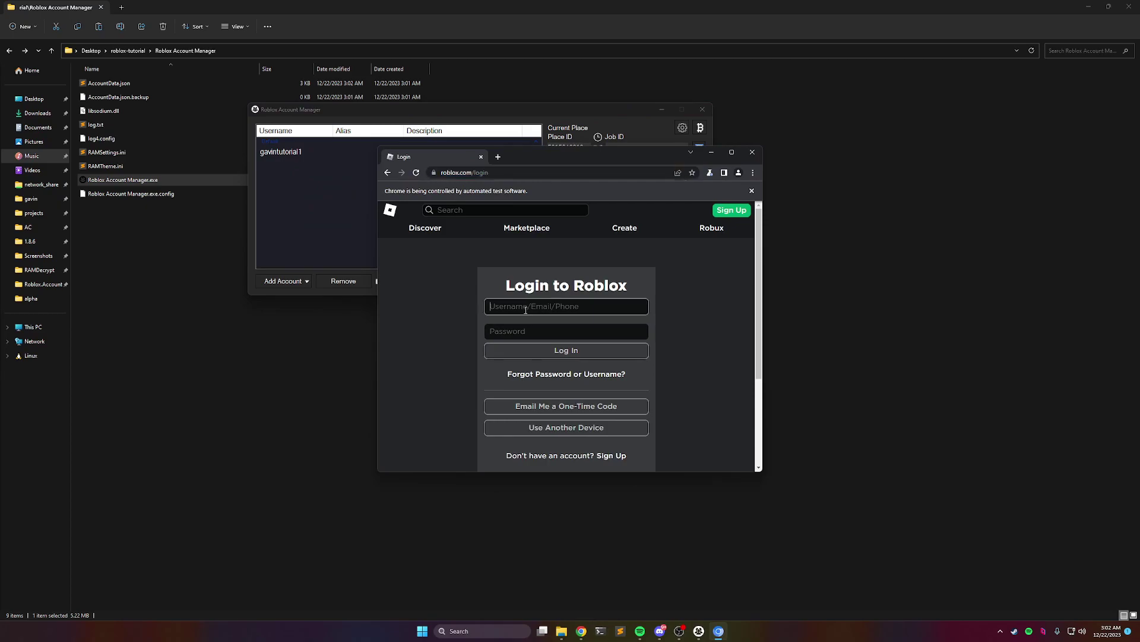
{"action": "type", "text": "gavintutorial2"}
{"action": "key", "text": "Tab"}
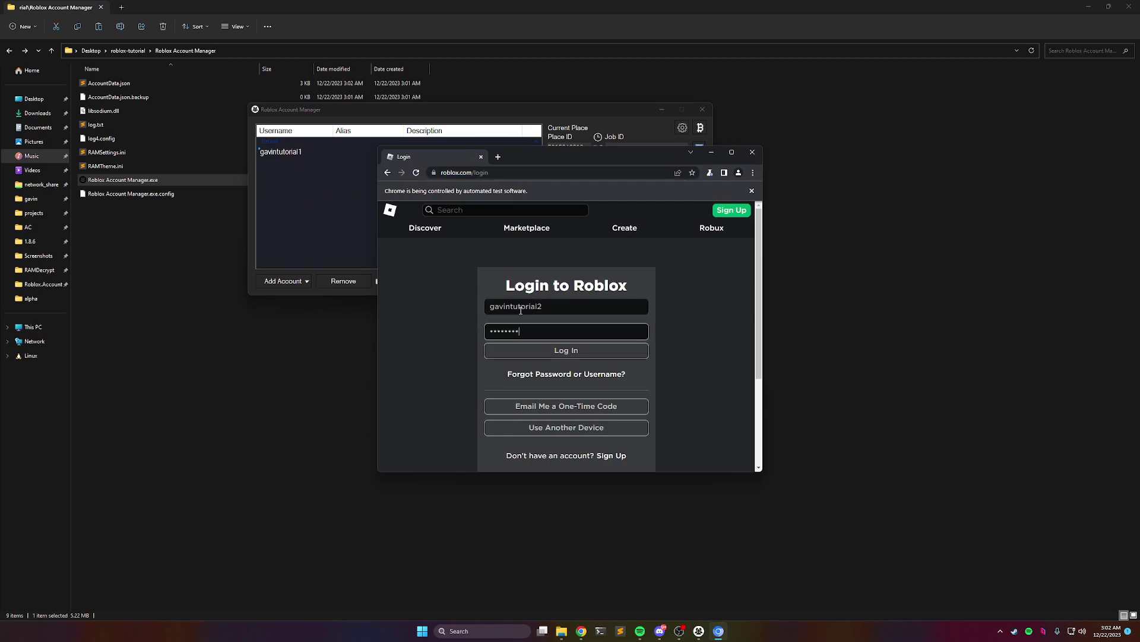
{"action": "type", "text": "••"}
{"action": "key", "text": "Return"}
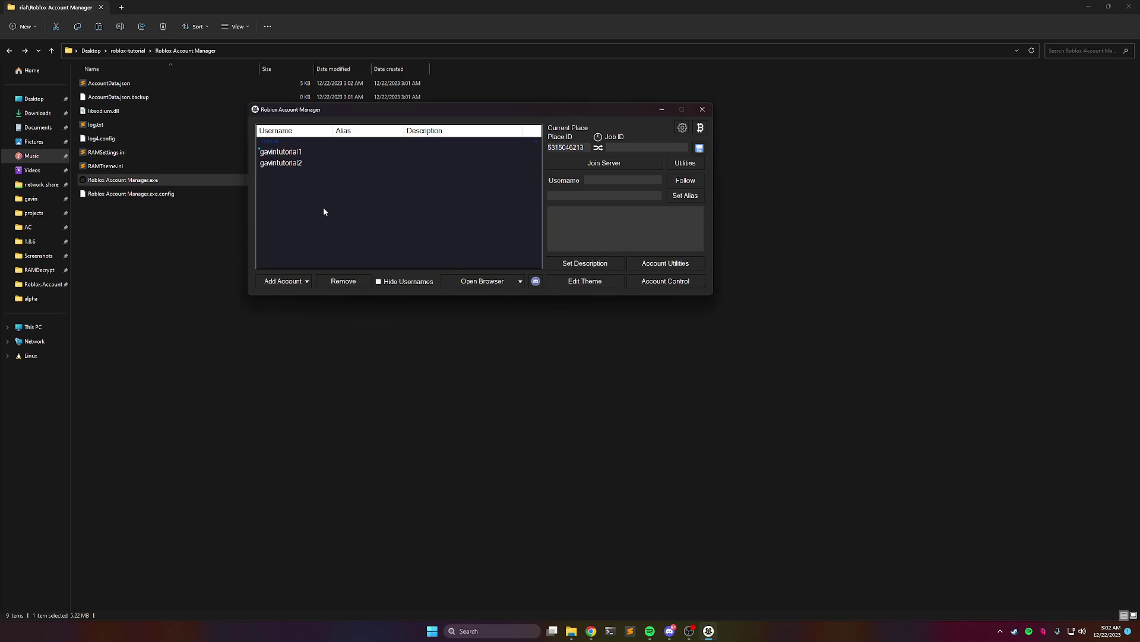
Switch to the Chrome incognito window and open roblox.com in a new tab
{"action": "mouse_move", "coordinate": [591, 631]}
{"action": "left_click", "coordinate": [588, 576]}
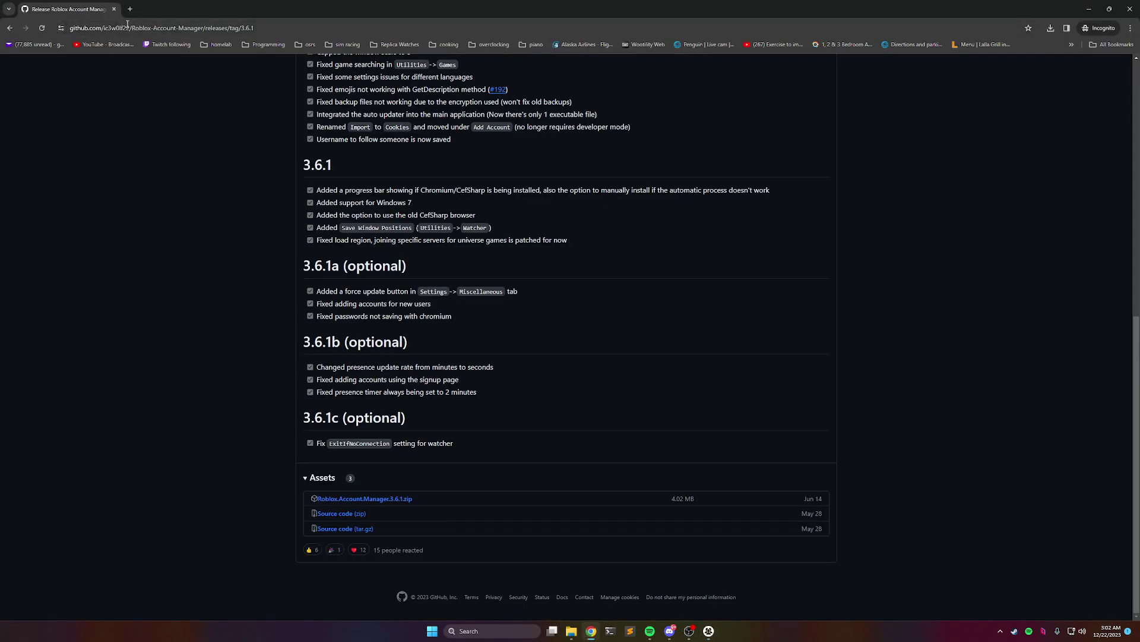
{"action": "key", "text": "ctrl+t"}
{"action": "type", "text": "roblox"}
{"action": "key", "text": "Return"}
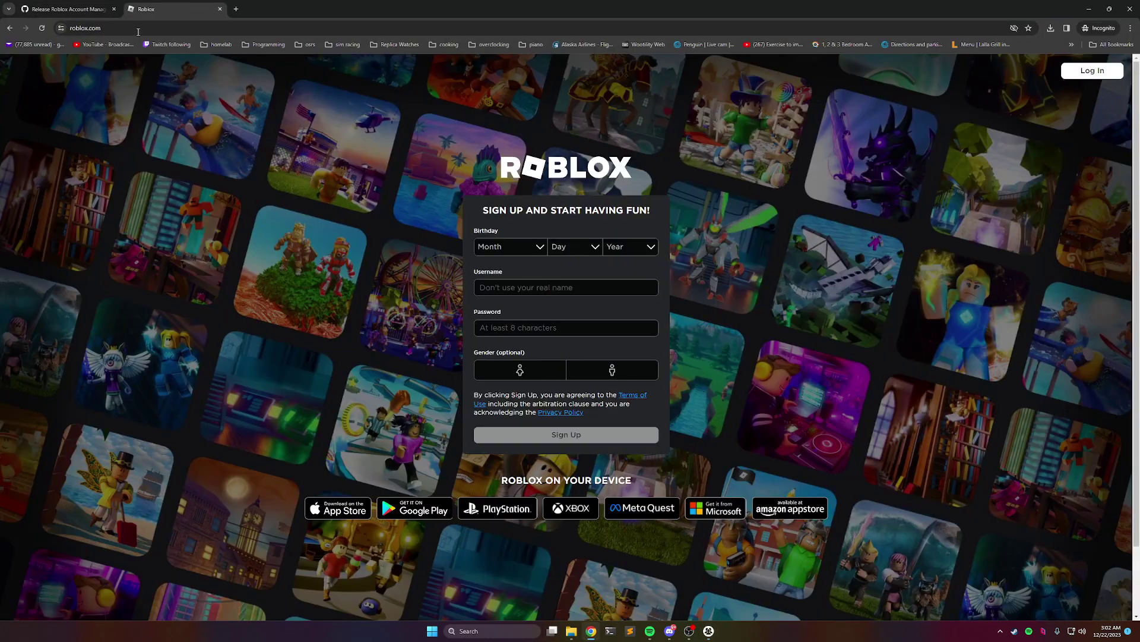
Log in to the Roblox website with the first account's username and password
{"action": "left_click", "coordinate": [1092, 70]}
{"action": "left_click", "coordinate": [512, 177]}
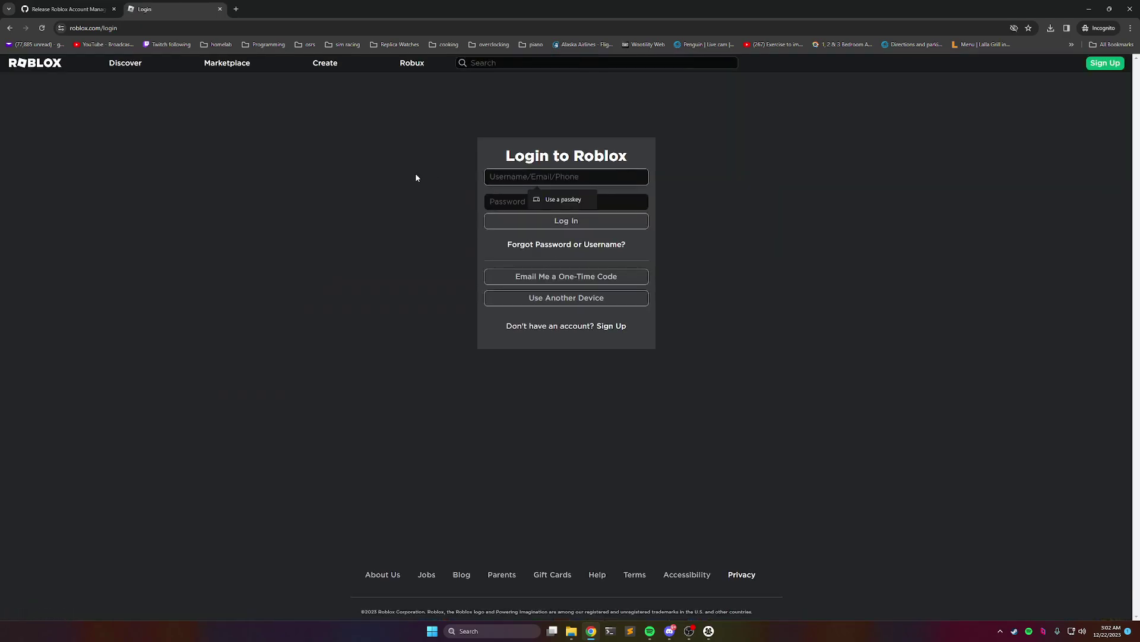
{"action": "type", "text": "gavintu"}
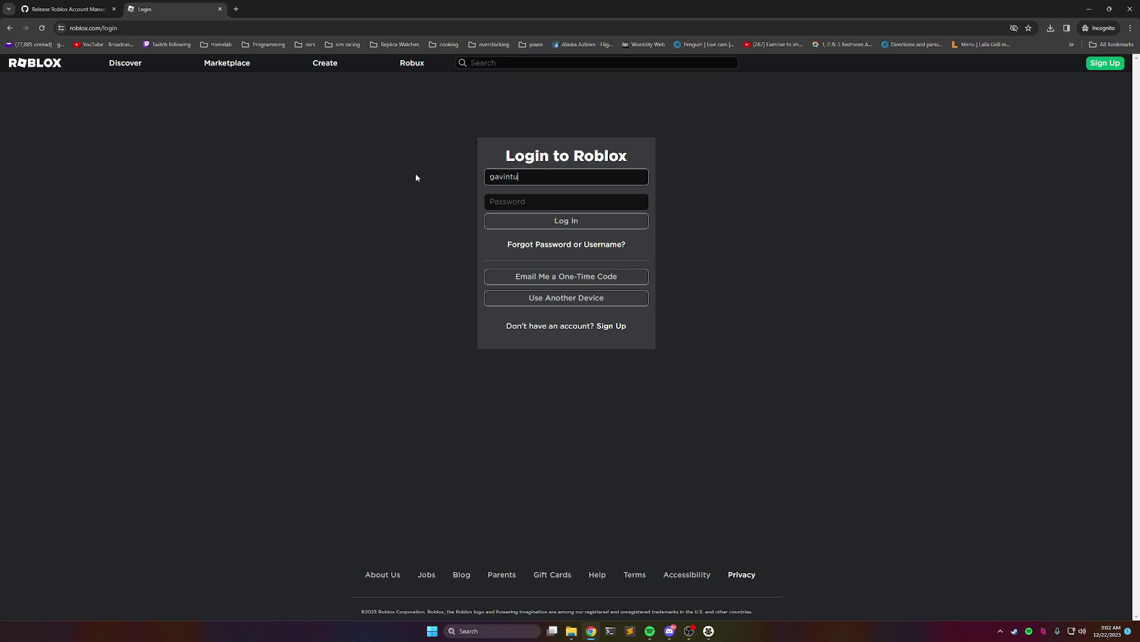
{"action": "type", "text": "torial1"}
{"action": "key", "text": "Tab"}
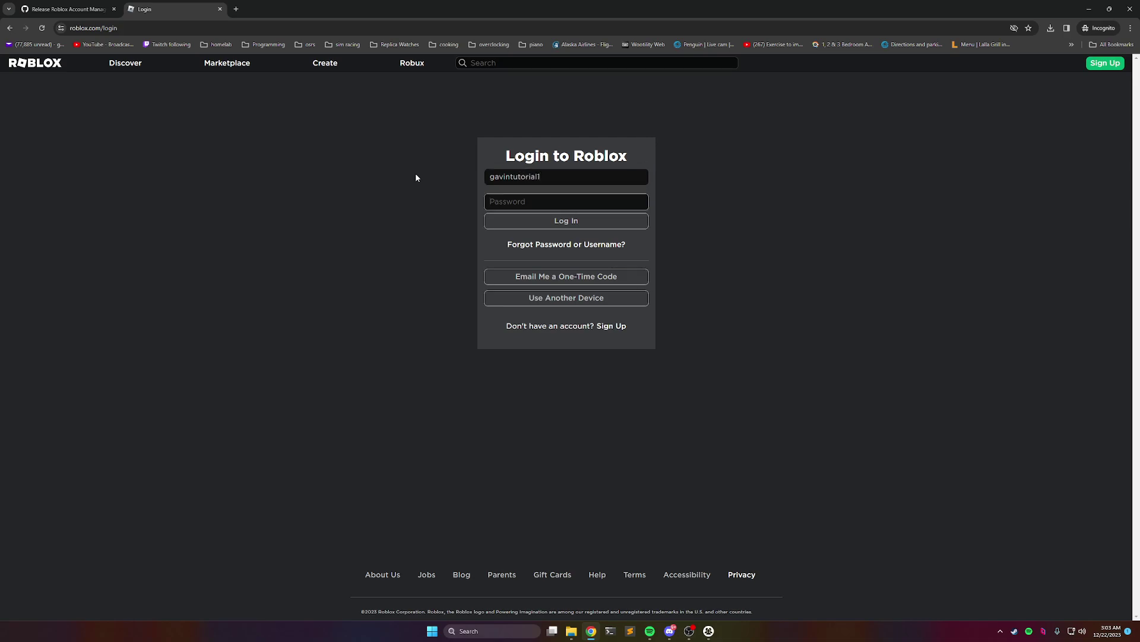
{"action": "type", "text": "••••••••••"}
{"action": "key", "text": "Return"}
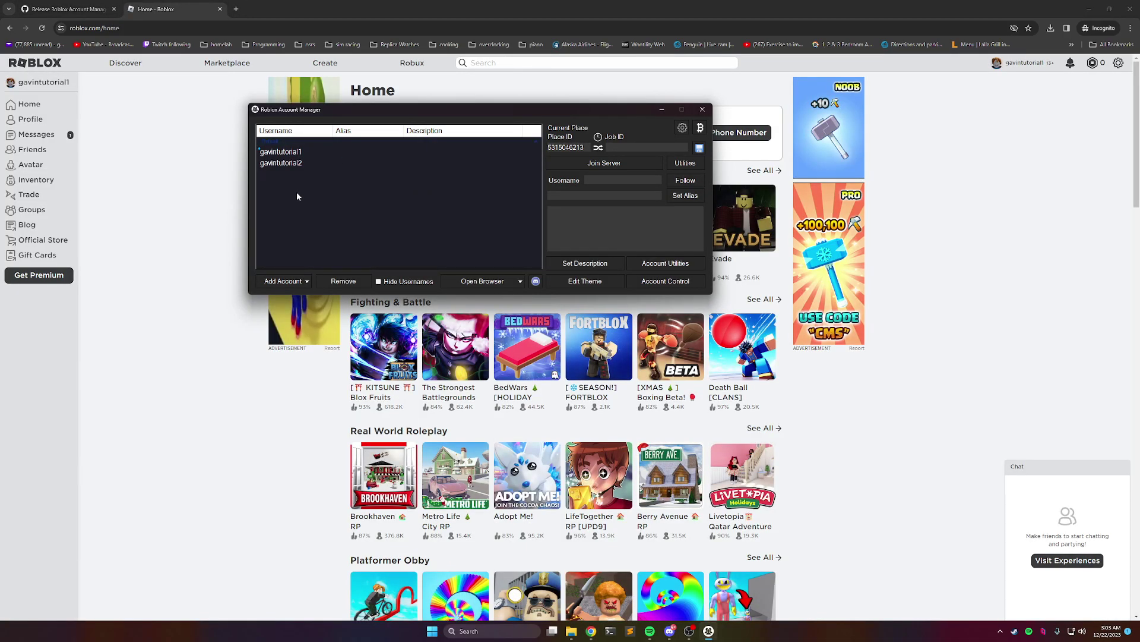
Select the first account in Roblox Account Manager, then search the Roblox website for "pet simulator 99" and open the Pet Simulator 99! page
{"action": "left_click", "coordinate": [288, 153]}
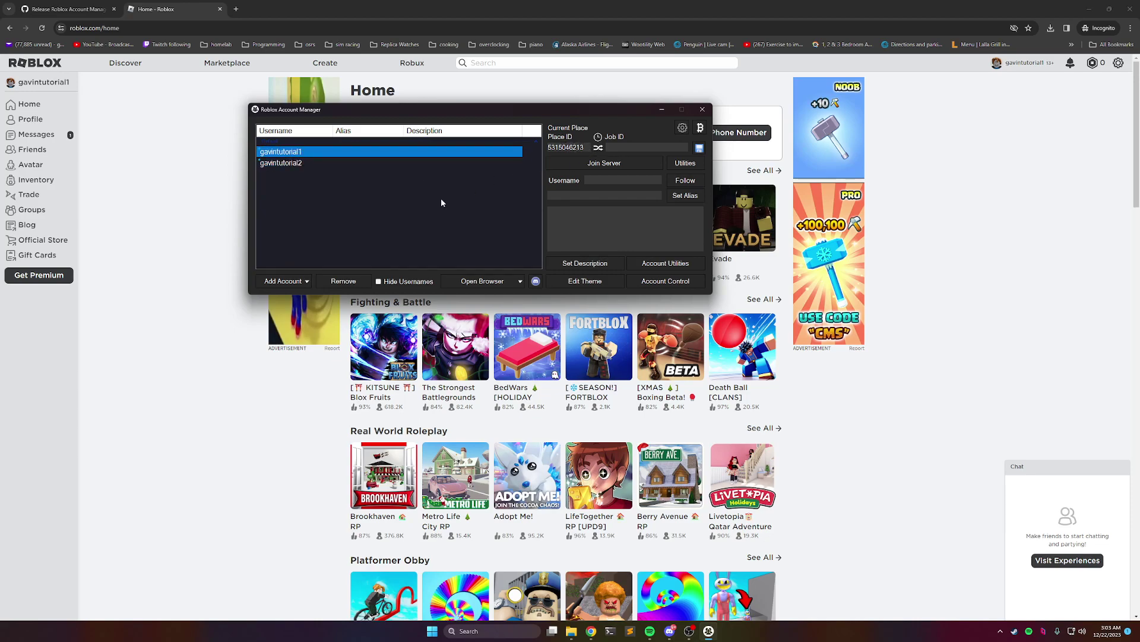
{"action": "left_click", "coordinate": [215, 212]}
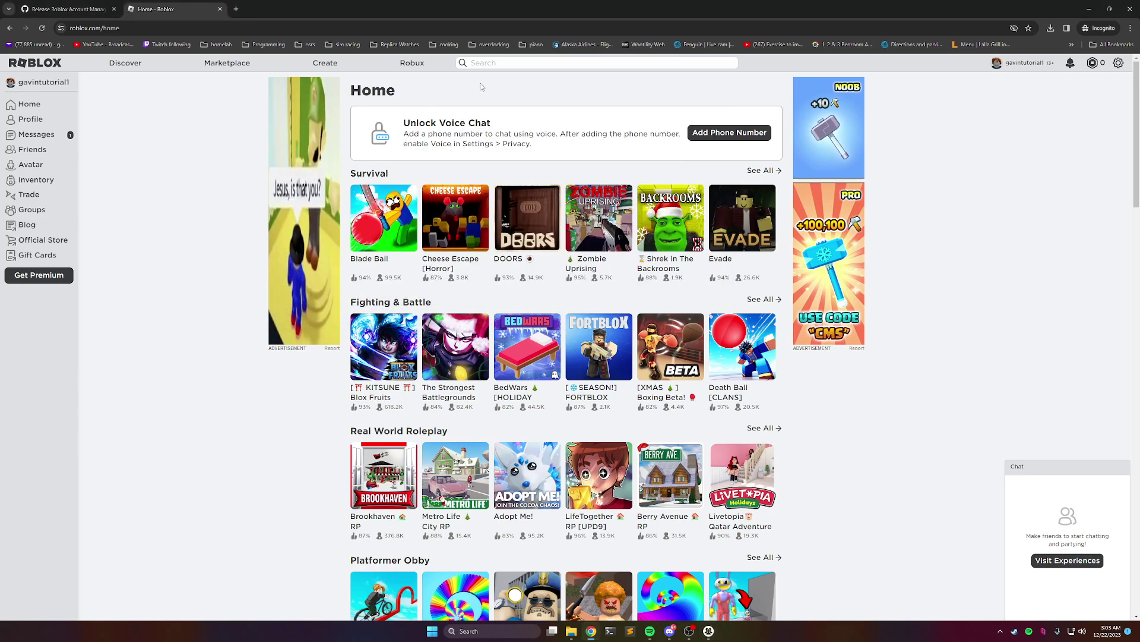
{"action": "left_click", "coordinate": [492, 64]}
{"action": "type", "text": "pet simulat"}
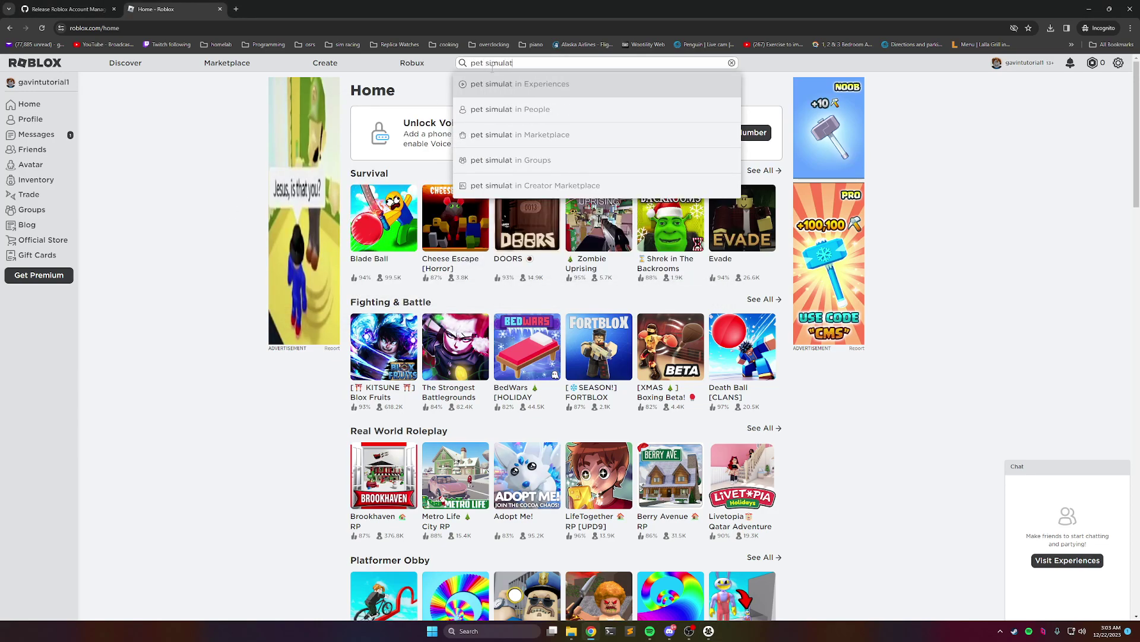
{"action": "type", "text": "or 99"}
{"action": "key", "text": "Return"}
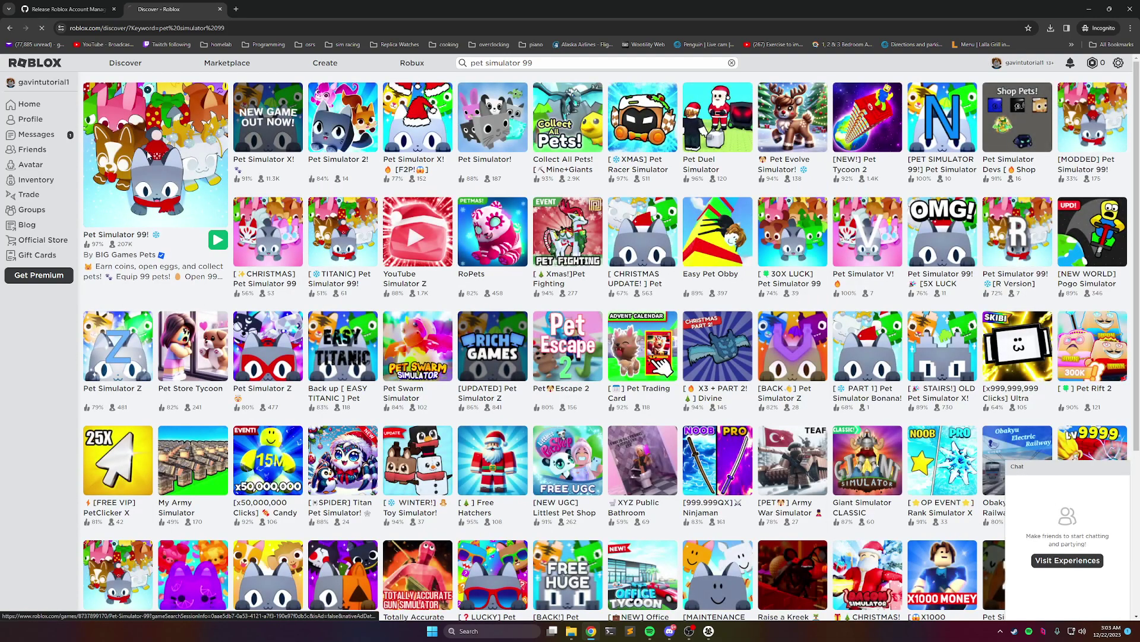
{"action": "left_click", "coordinate": [148, 155]}
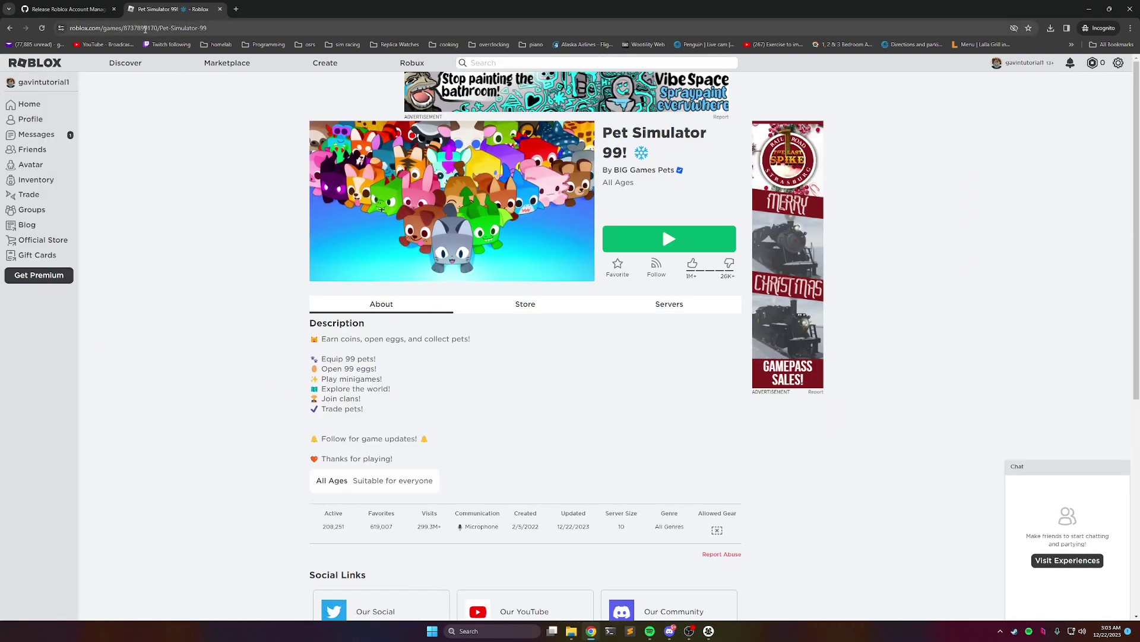
{"action": "double_click", "coordinate": [142, 28]}
{"action": "key", "text": "ctrl+c"}
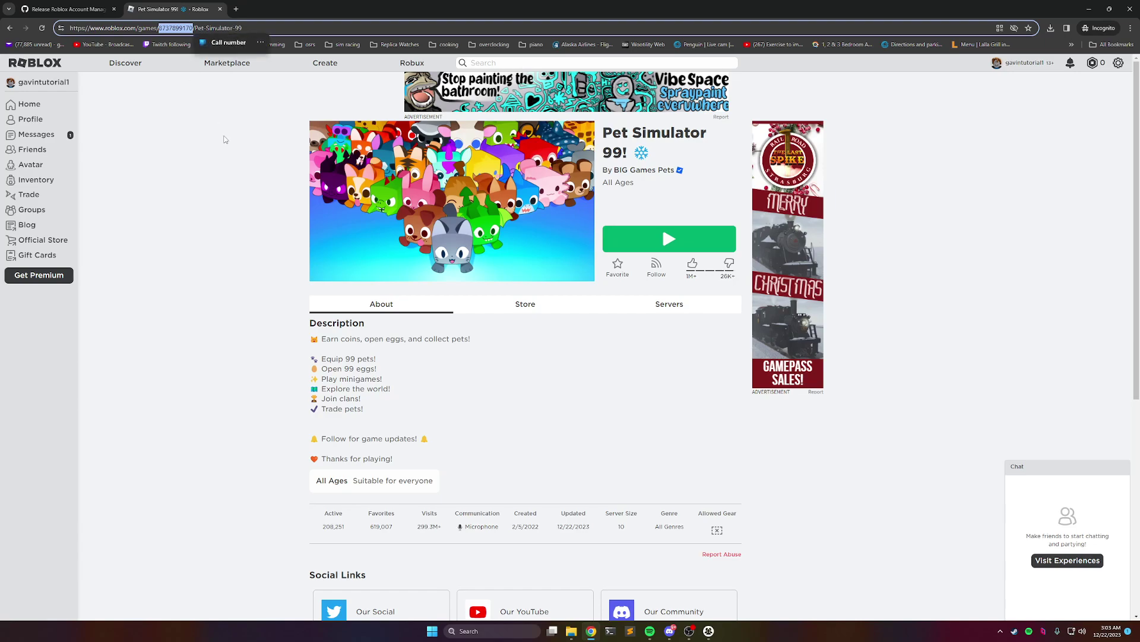
{"action": "key", "text": "alt+Tab"}
{"action": "double_click", "coordinate": [574, 147]}
{"action": "key", "text": "ctrl+v"}
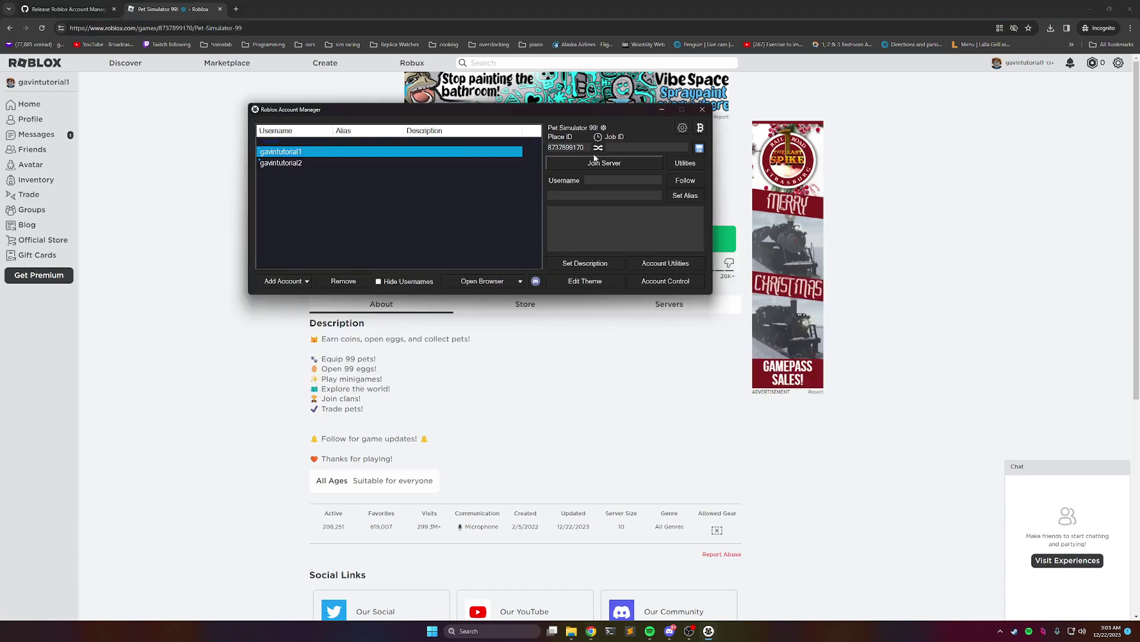
{"action": "left_click", "coordinate": [699, 149]}
{"action": "left_click", "coordinate": [575, 168]}
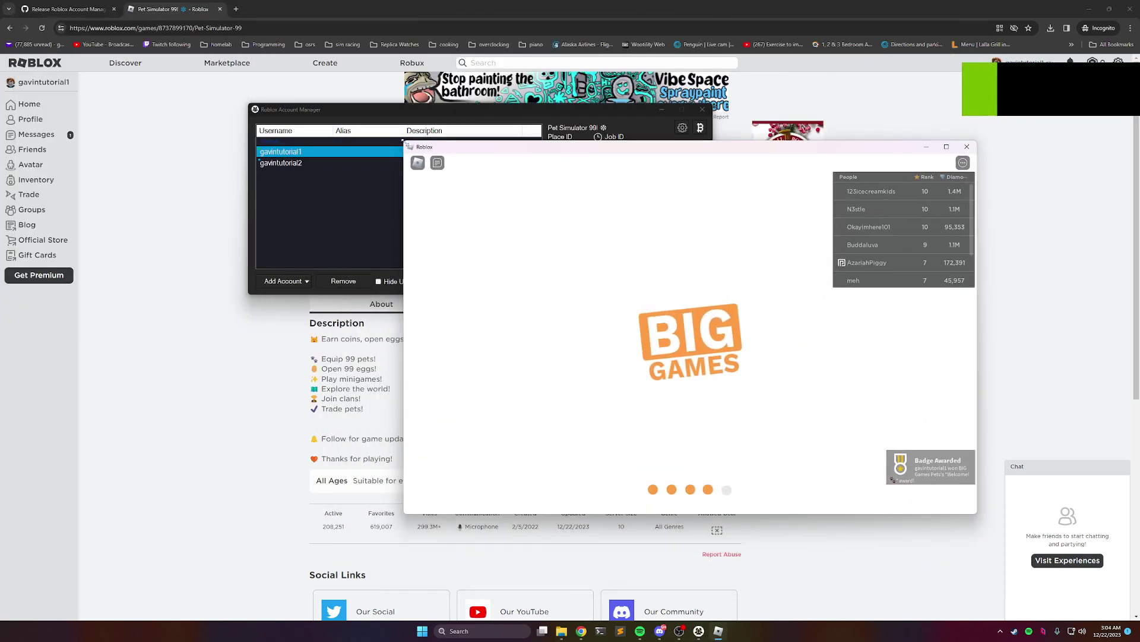
Shrink the first account's game window and move it beside the Roblox Account Manager window
{"action": "left_click_drag", "start_coordinate": [403, 143], "coordinate": [581, 234]}
{"action": "left_click_drag", "start_coordinate": [671, 241], "coordinate": [827, 148]}
Choose the grey cat and the red dog as the first account's starter pets and dismiss the What's New notice
{"action": "left_click", "coordinate": [844, 276]}
{"action": "left_click", "coordinate": [965, 276]}
{"action": "left_click", "coordinate": [934, 336]}
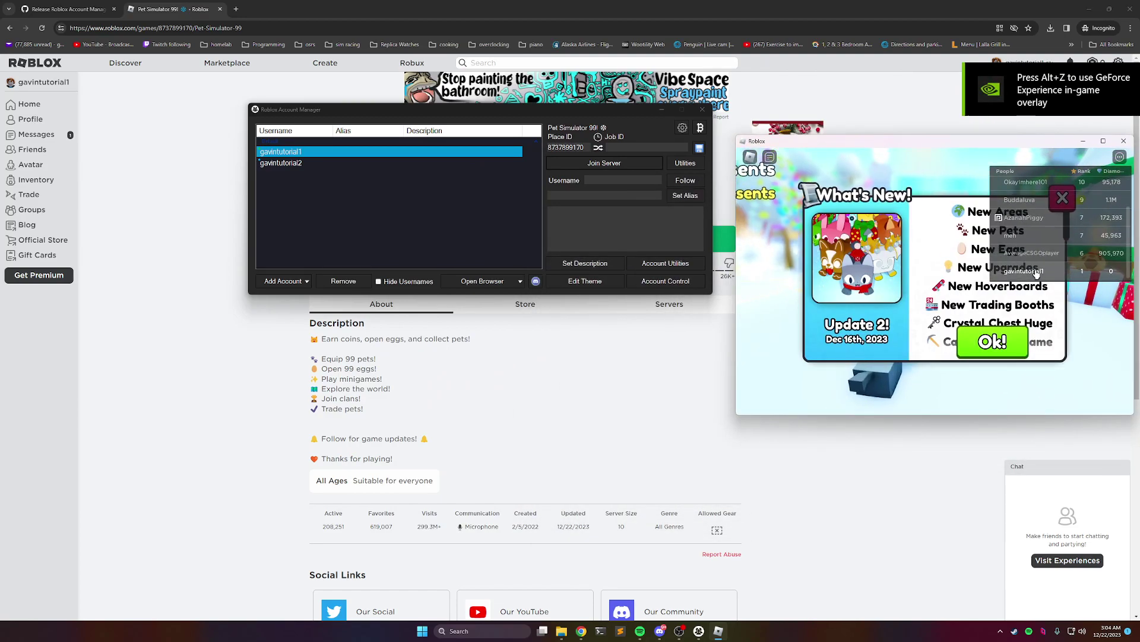
{"action": "left_click", "coordinate": [992, 341]}
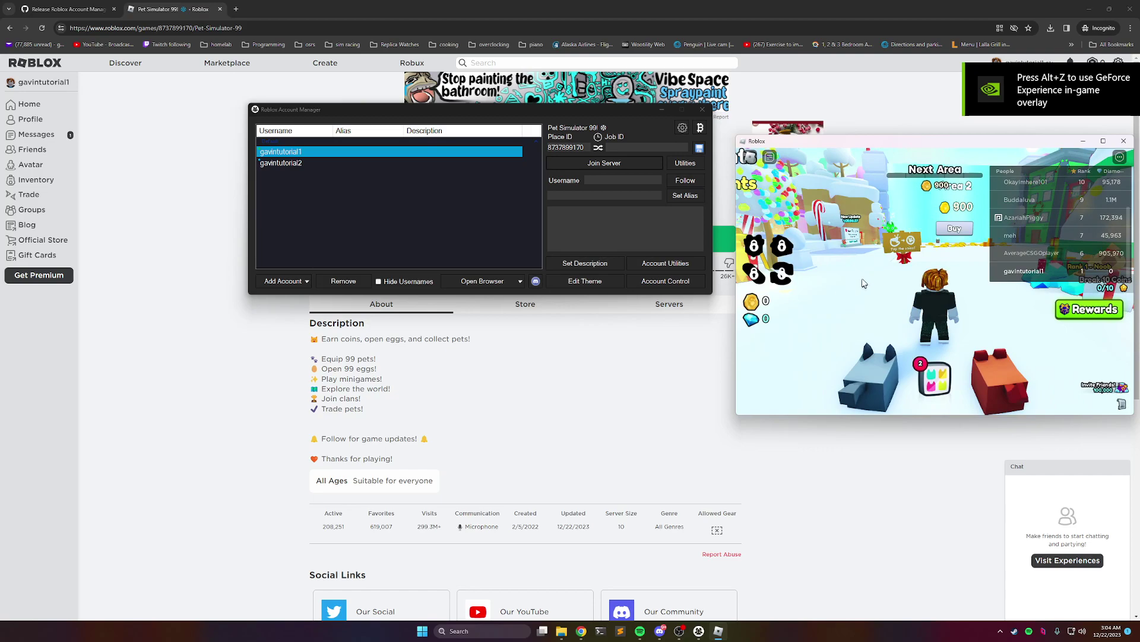
Join the Pet Simulator 99 server with the second account and move Roblox Account Manager clear of the game windows
{"action": "left_click", "coordinate": [291, 164]}
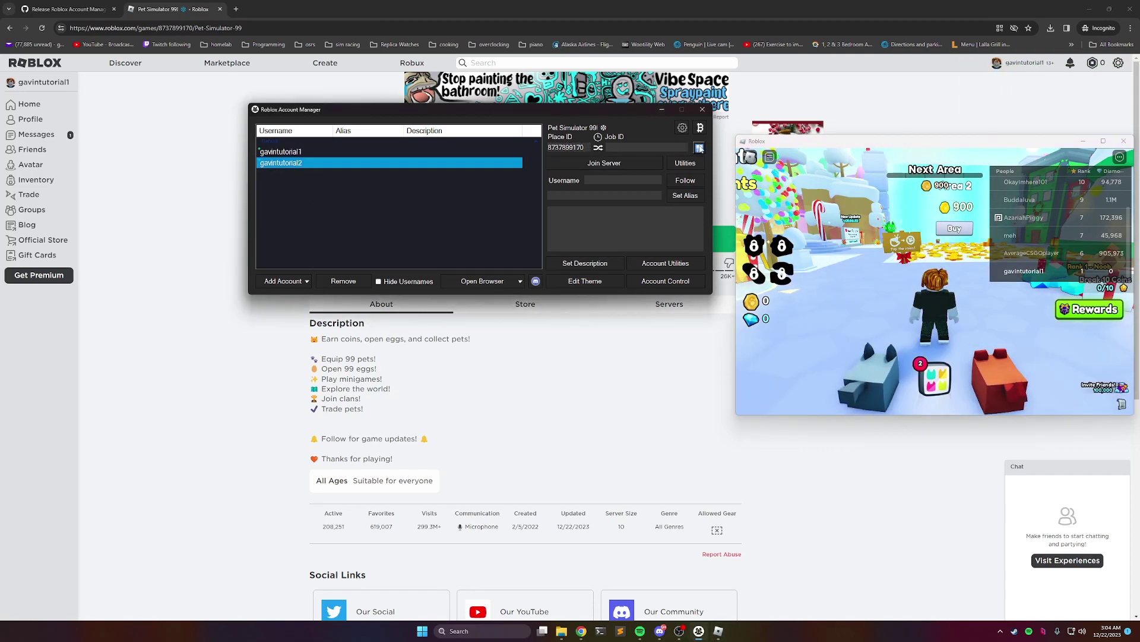
{"action": "left_click_drag", "start_coordinate": [517, 114], "coordinate": [274, 22]}
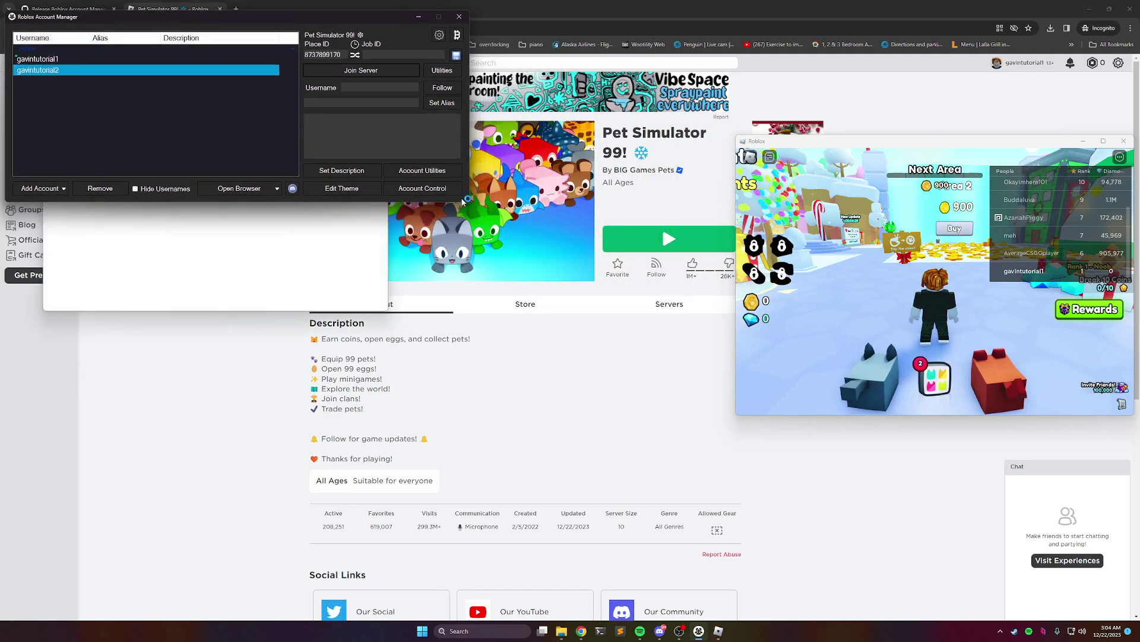
{"action": "left_click", "coordinate": [310, 257]}
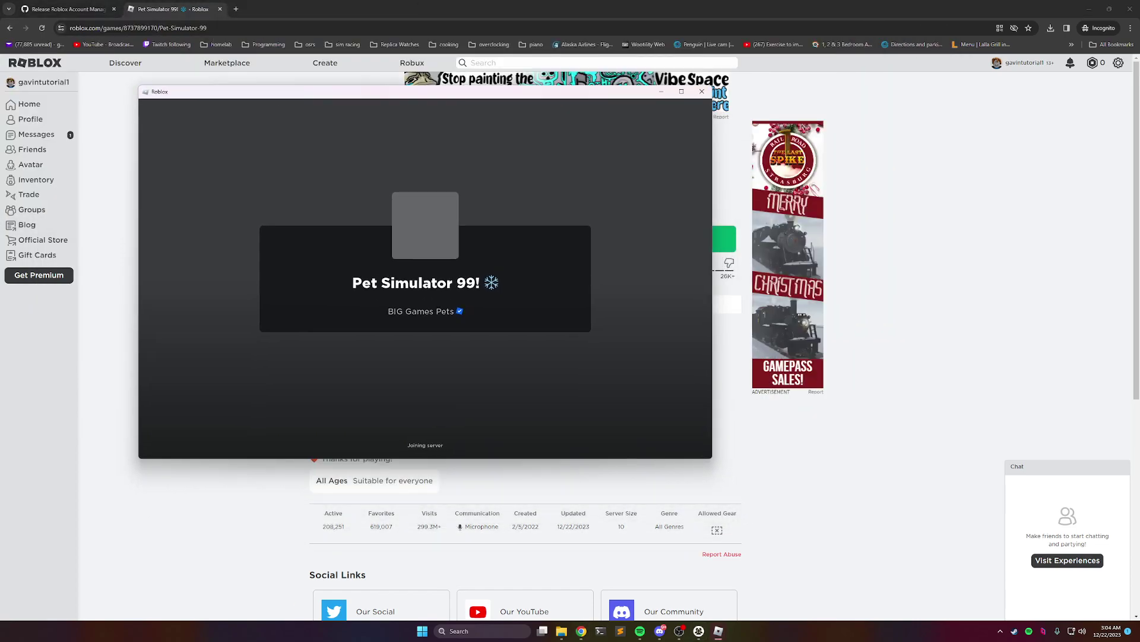
Shrink the second account's game window beside the first one and bring Roblox Account Manager back into view
{"action": "mouse_move", "coordinate": [718, 631]}
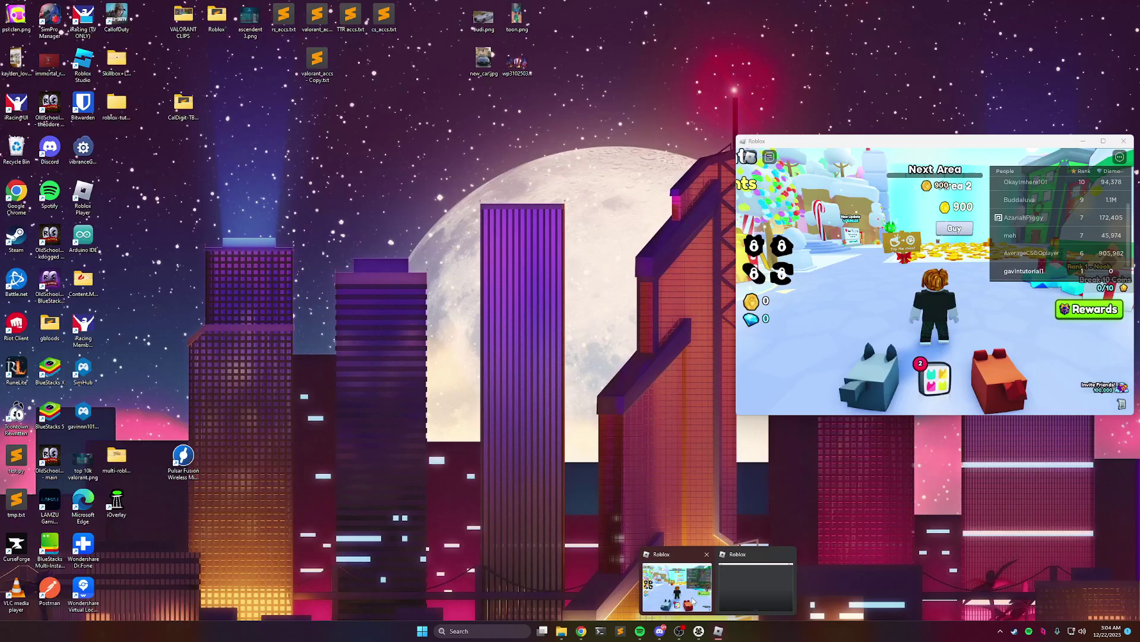
{"action": "left_click", "coordinate": [677, 587]}
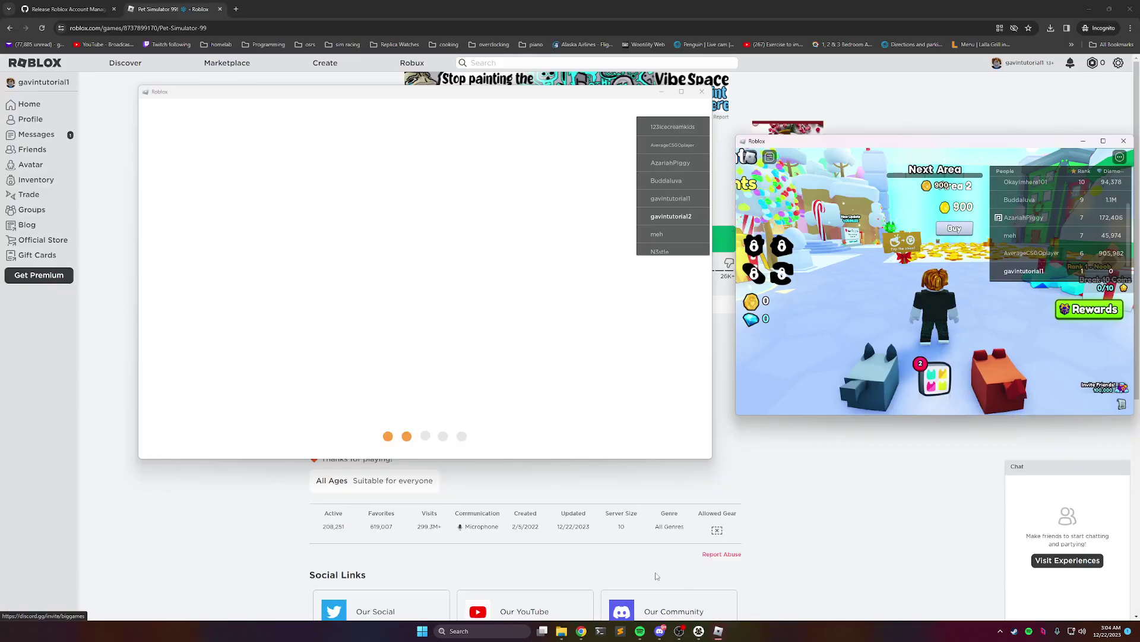
{"action": "left_click_drag", "start_coordinate": [135, 89], "coordinate": [424, 134]}
{"action": "mouse_move", "coordinate": [699, 631]}
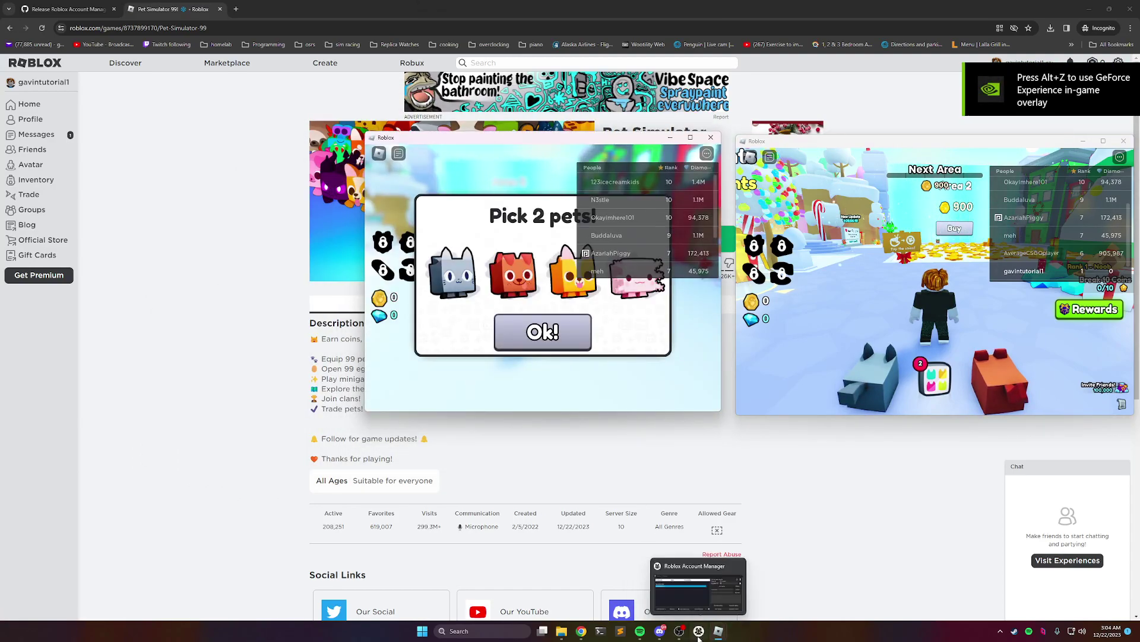
{"action": "left_click", "coordinate": [692, 585]}
Choose the grey cat and the red dog as the second account's starter pets and dismiss the What's New notice
{"action": "left_click", "coordinate": [445, 306]}
{"action": "left_click", "coordinate": [451, 276]}
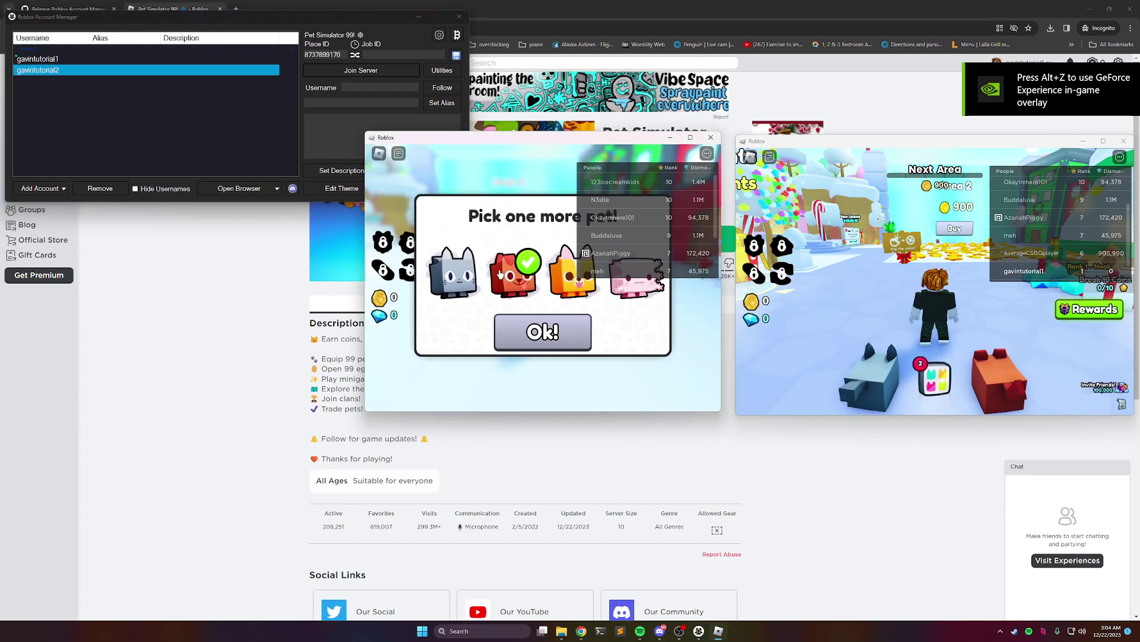
{"action": "left_click", "coordinate": [515, 274]}
{"action": "left_click", "coordinate": [543, 332]}
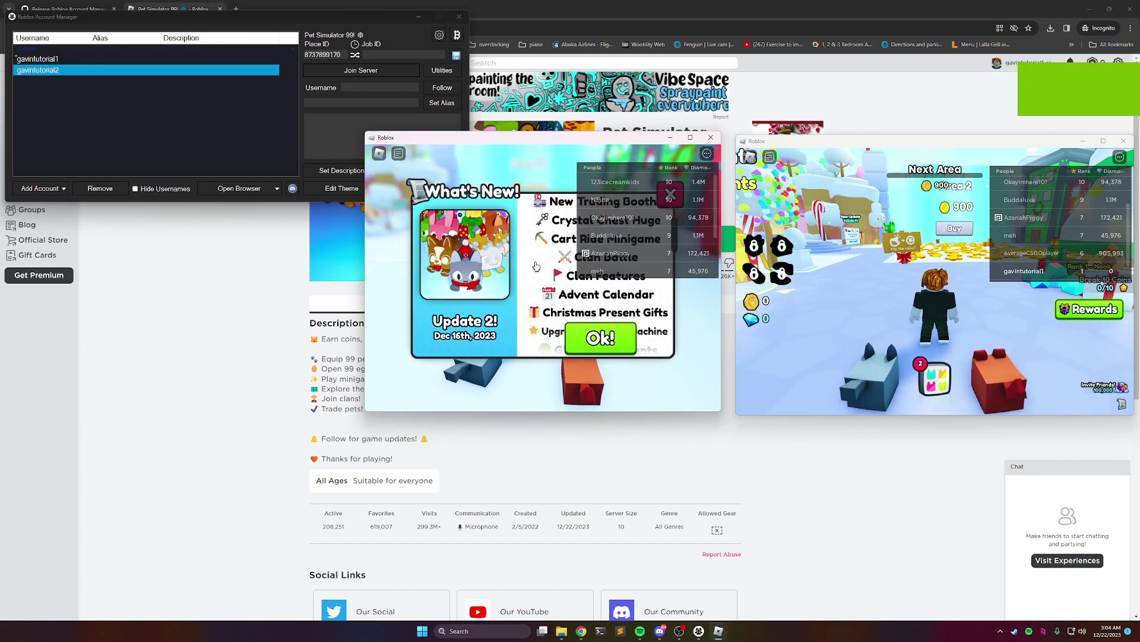
{"action": "left_click", "coordinate": [602, 334]}
Walk the second account's character into the coin field, also moving the first account's character forward in its own window
{"action": "key", "text": "w"}
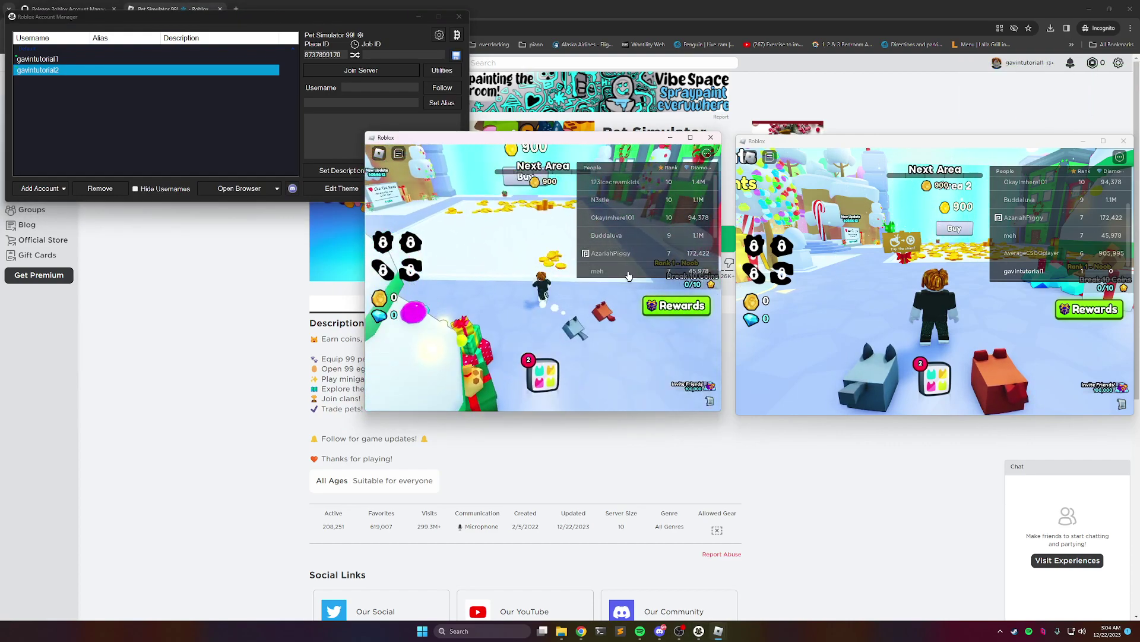
{"action": "left_click", "coordinate": [941, 259]}
{"action": "key", "text": "w"}
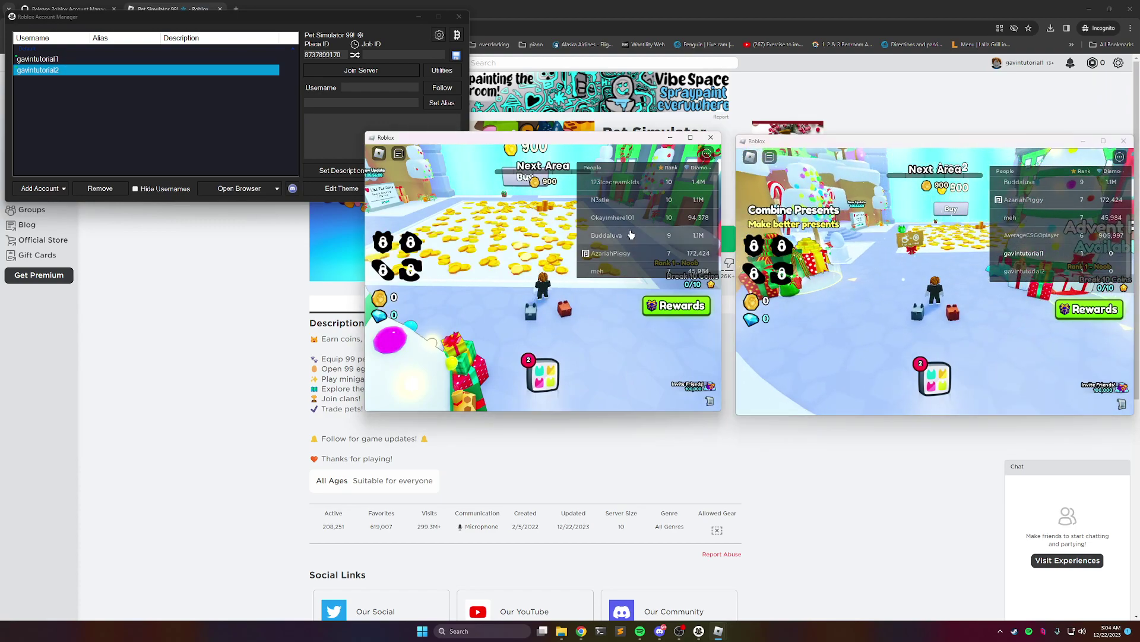
{"action": "scroll", "coordinate": [629, 237], "scroll_direction": "down", "scroll_amount": 3}
{"action": "key", "text": "w"}
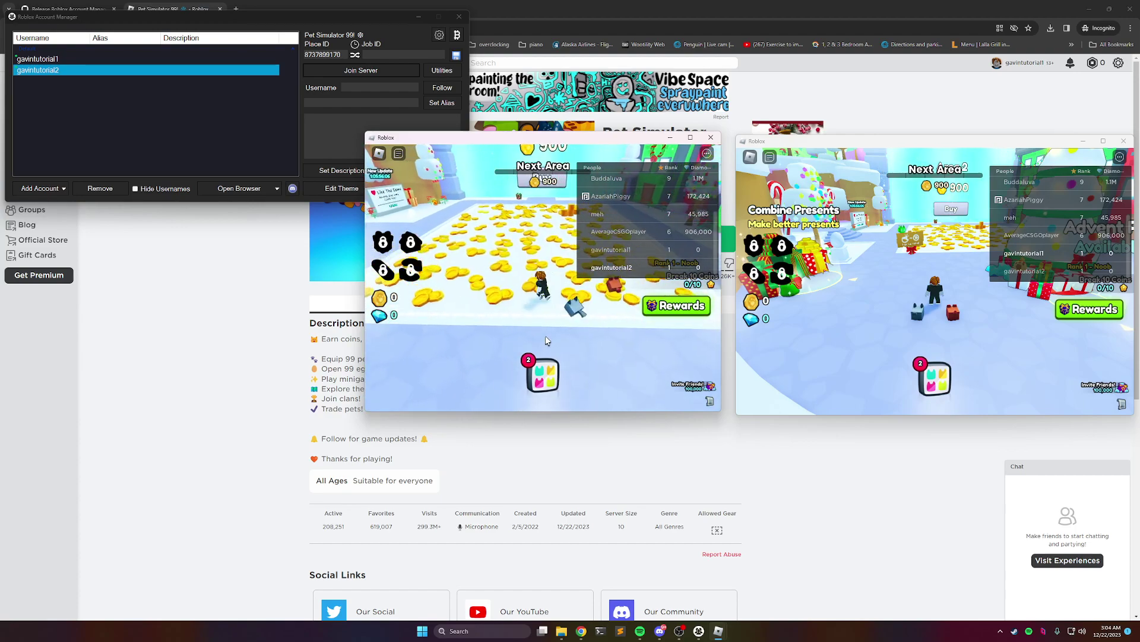
{"action": "key", "text": "w"}
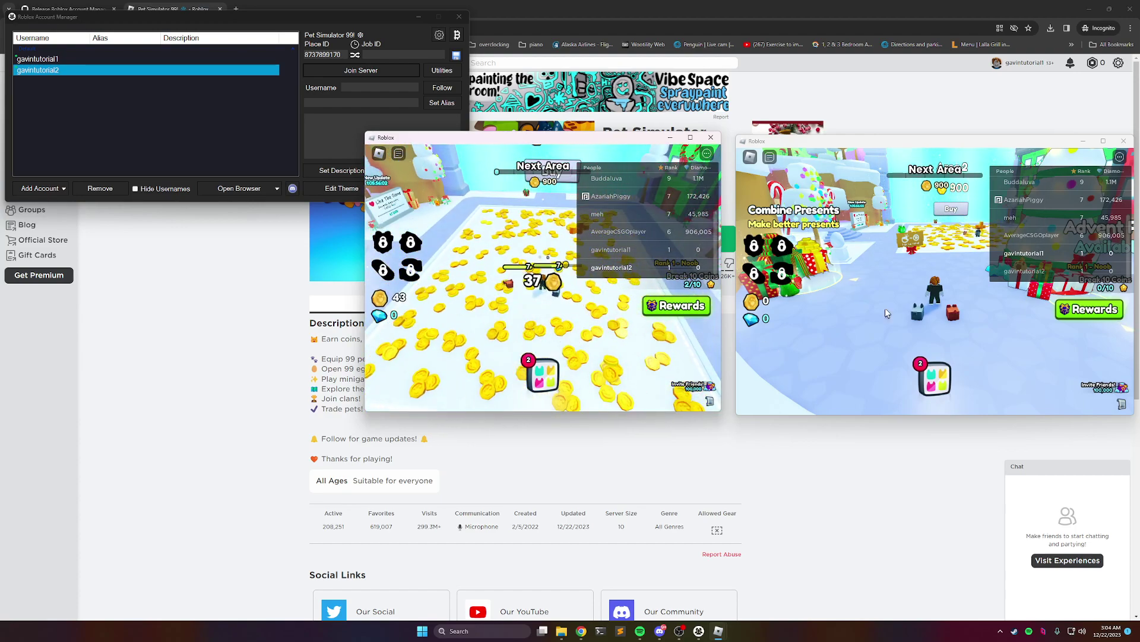
Walk the first account's character into the coin field to join the second account's character
{"action": "left_click", "coordinate": [887, 305]}
{"action": "key", "text": "w"}
{"action": "key", "text": "w"}
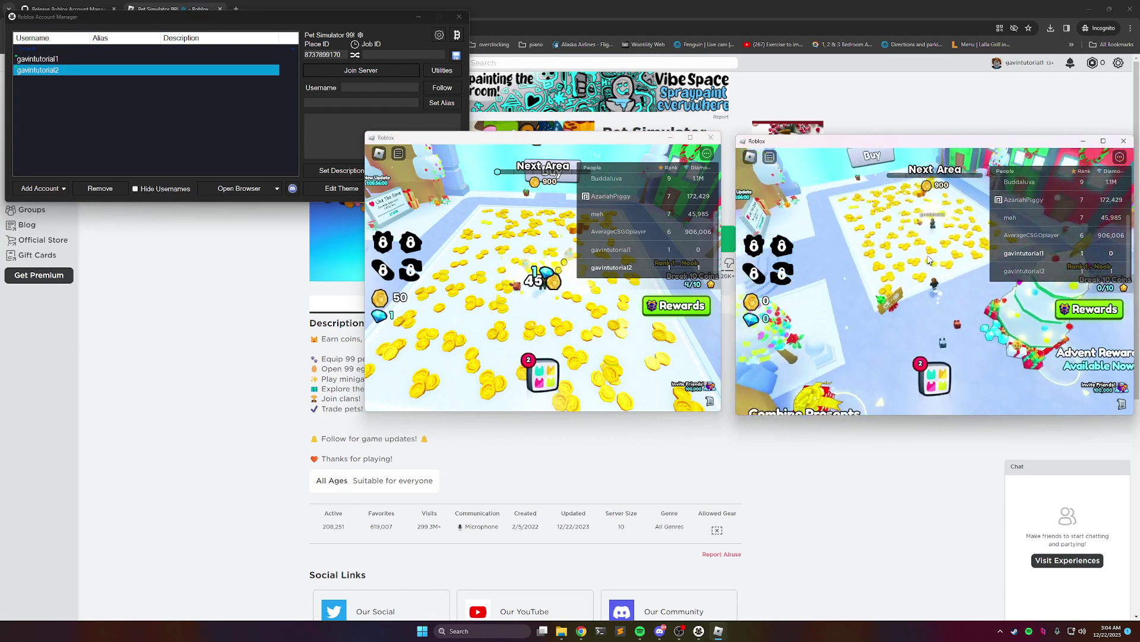
{"action": "key", "text": "w"}
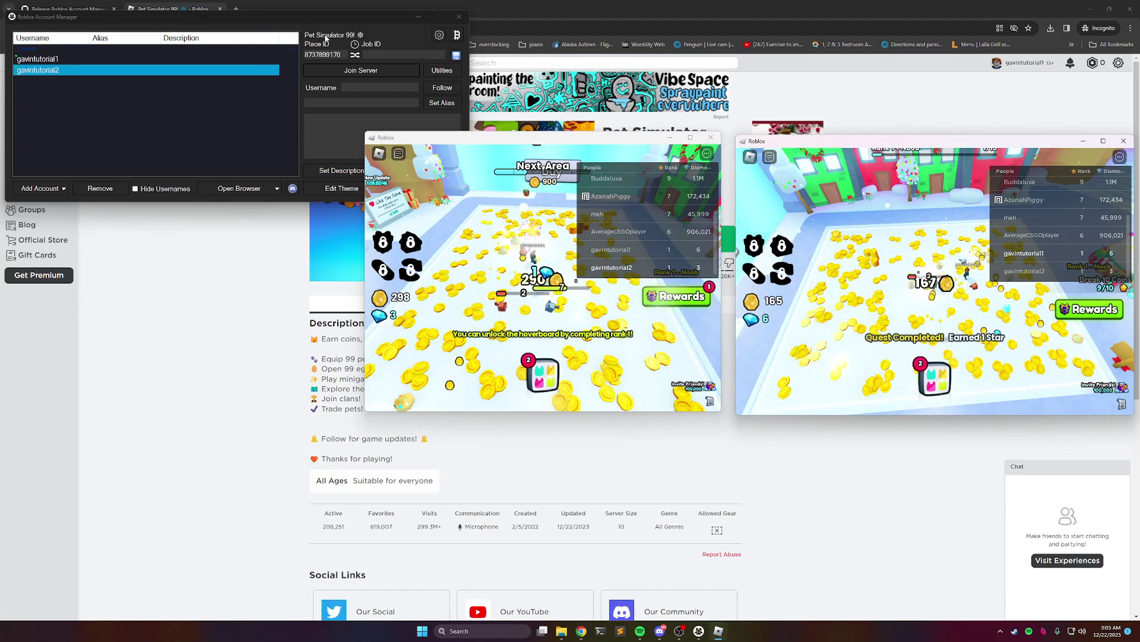
Minimize Roblox Account Manager, search Google for "tiny task" in a new Chrome tab and open the tinytask.net download page
{"action": "left_click", "coordinate": [419, 17]}
{"action": "left_click", "coordinate": [235, 9]}
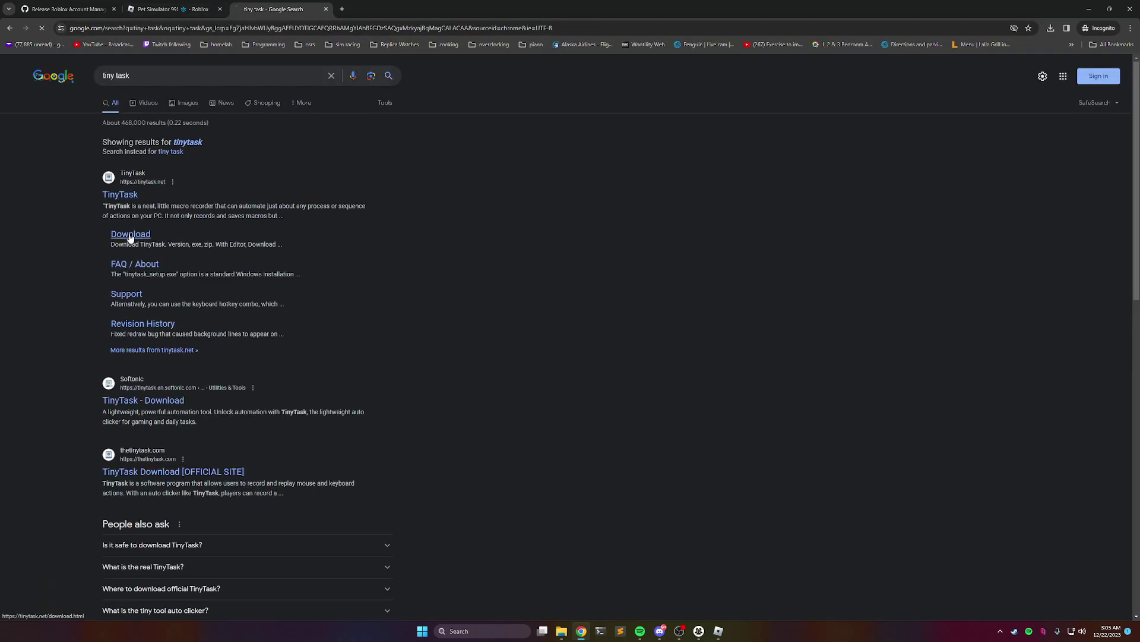
{"action": "left_click", "coordinate": [134, 237]}
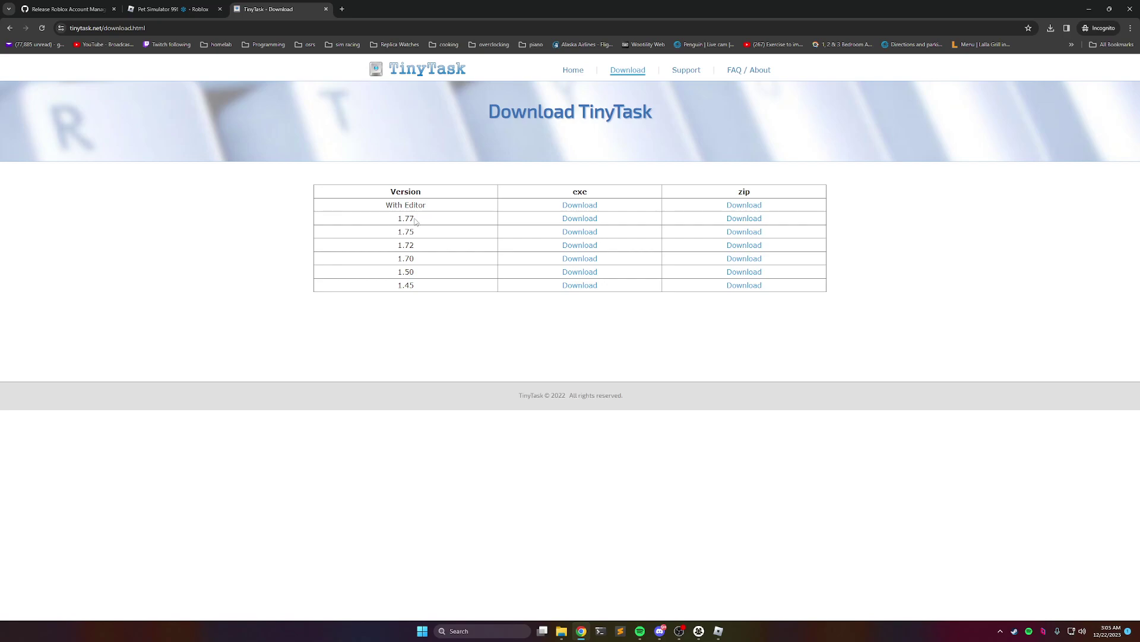
Download the TinyTask 1.77 exe as tinytask.exe into the roblox-tutorial folder on the Desktop
{"action": "left_click", "coordinate": [570, 218]}
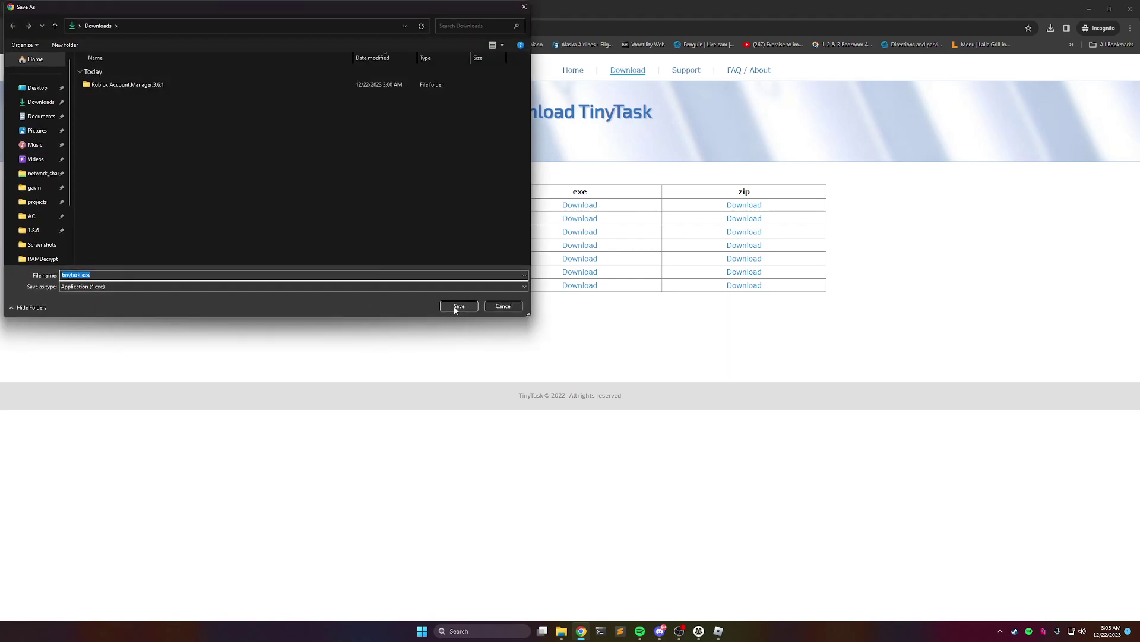
{"action": "left_click", "coordinate": [42, 93]}
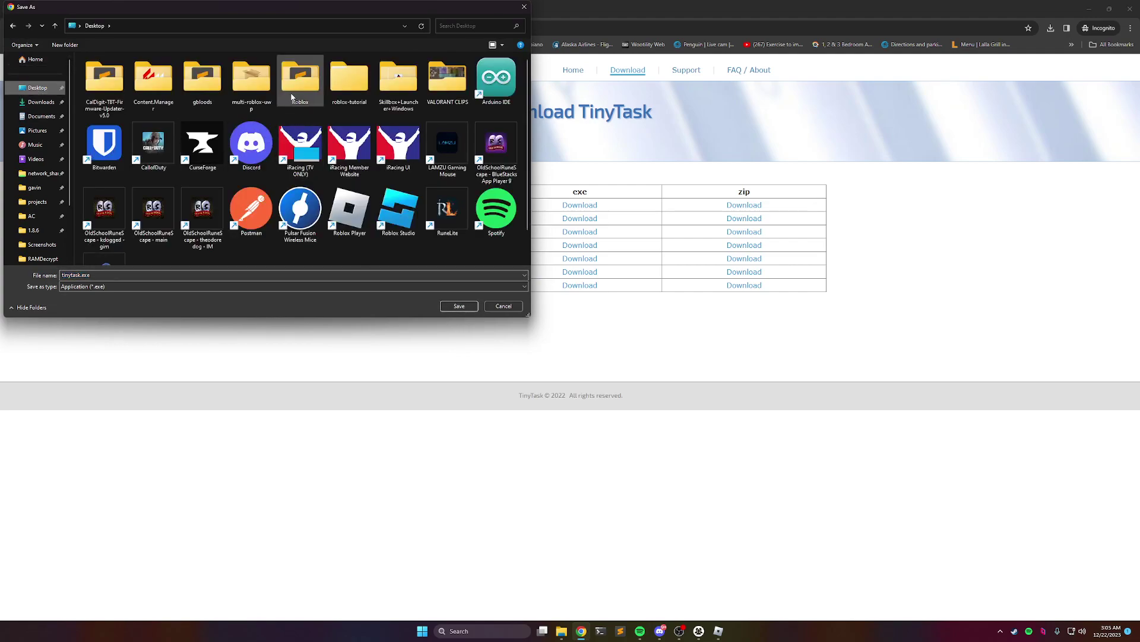
{"action": "double_click", "coordinate": [351, 90]}
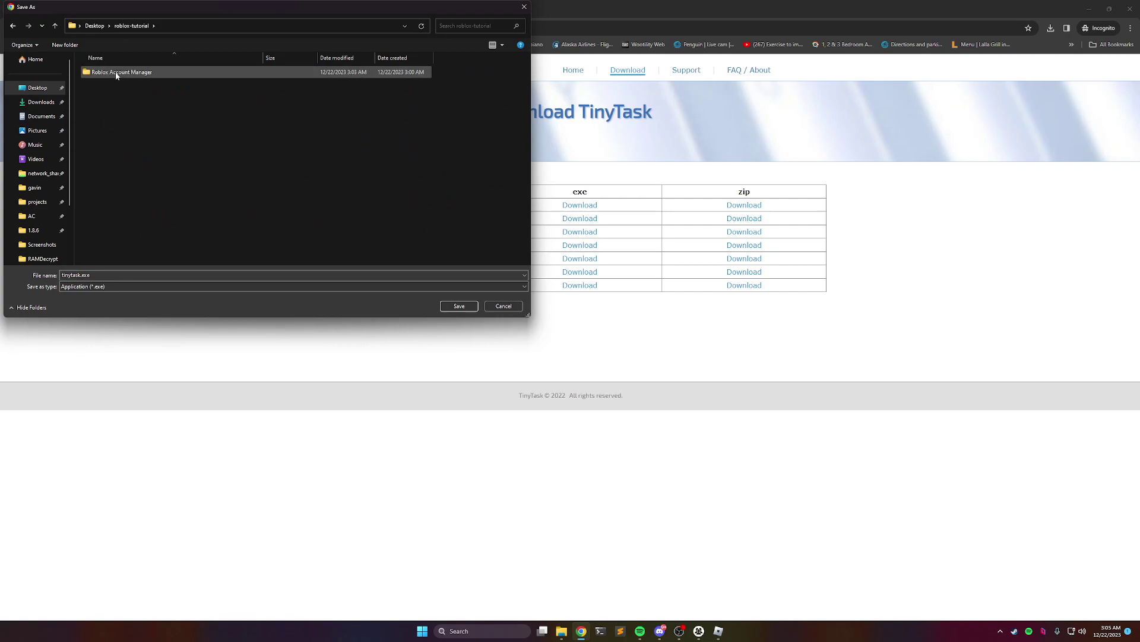
{"action": "left_click", "coordinate": [459, 306]}
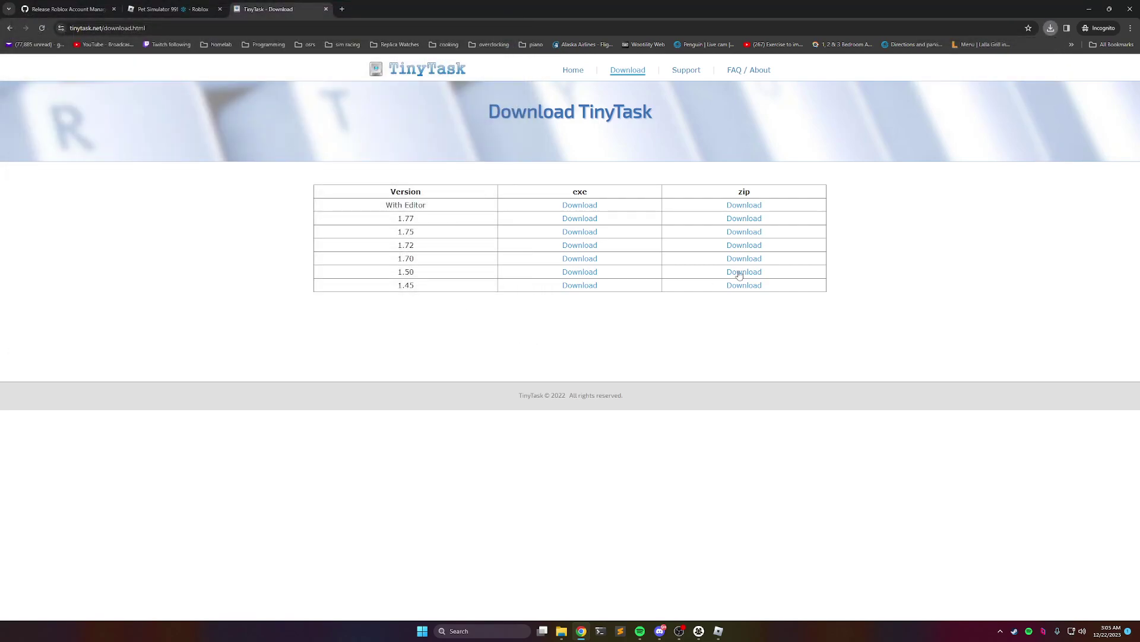
Switch to File Explorer, go up to the roblox-tutorial folder and launch tinytask.exe
{"action": "left_click", "coordinate": [562, 631]}
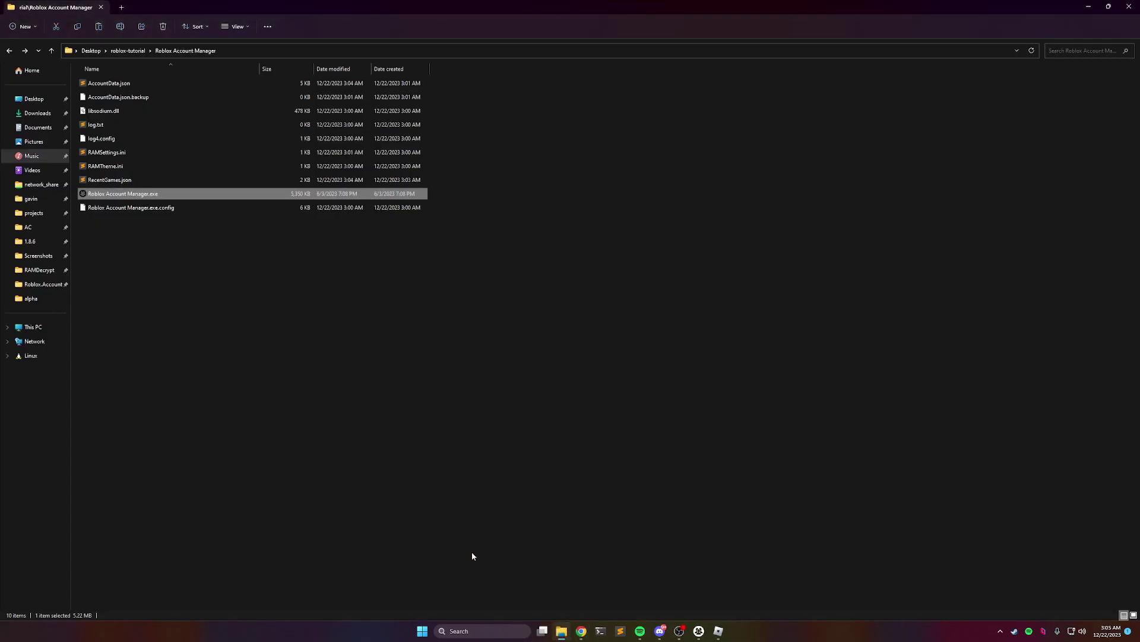
{"action": "key", "text": "alt+Up"}
{"action": "left_click", "coordinate": [105, 116]}
{"action": "double_click", "coordinate": [120, 97]}
{"action": "left_click_drag", "start_coordinate": [550, 305], "coordinate": [366, 171]}
Bring both game windows to the front and place the TinyTask window just above them
{"action": "mouse_move", "coordinate": [708, 631]}
{"action": "left_click", "coordinate": [746, 579]}
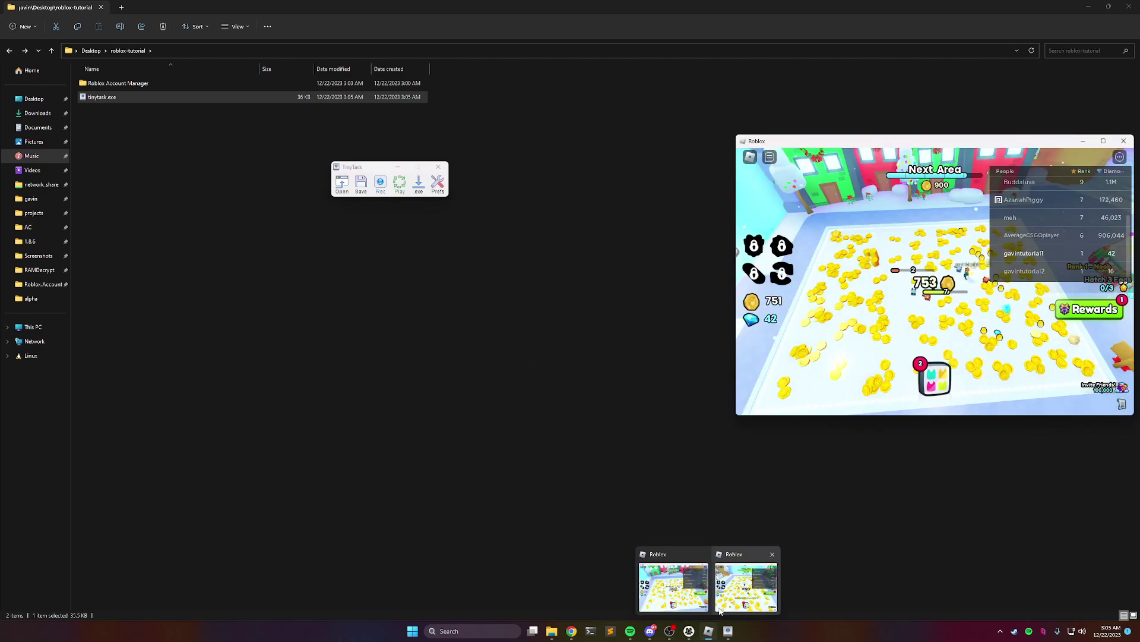
{"action": "left_click", "coordinate": [677, 579]}
{"action": "left_click_drag", "start_coordinate": [347, 167], "coordinate": [579, 78]}
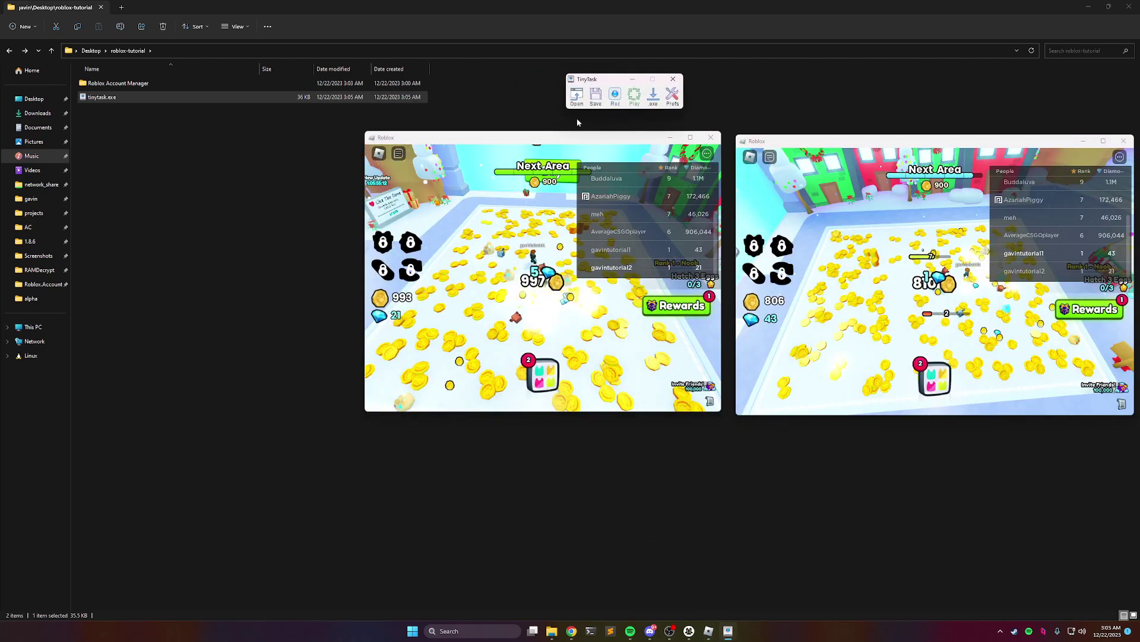
Review TinyTask's recording hotkey options and set the playback hotkey to F12
{"action": "left_click", "coordinate": [676, 96]}
{"action": "mouse_move", "coordinate": [713, 189]}
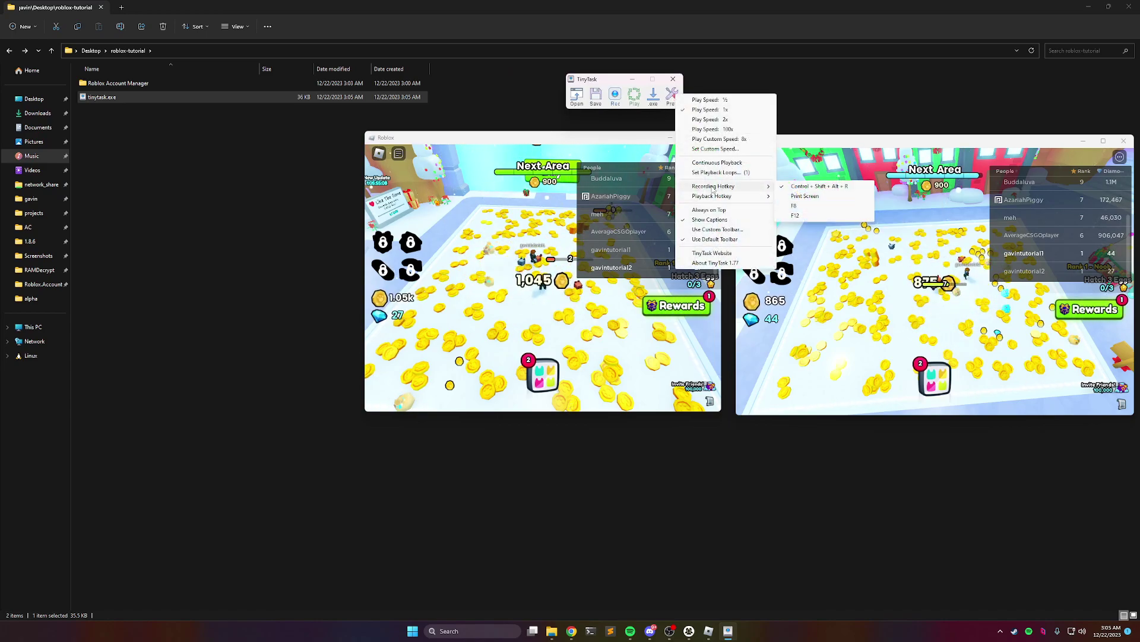
{"action": "left_click", "coordinate": [675, 102]}
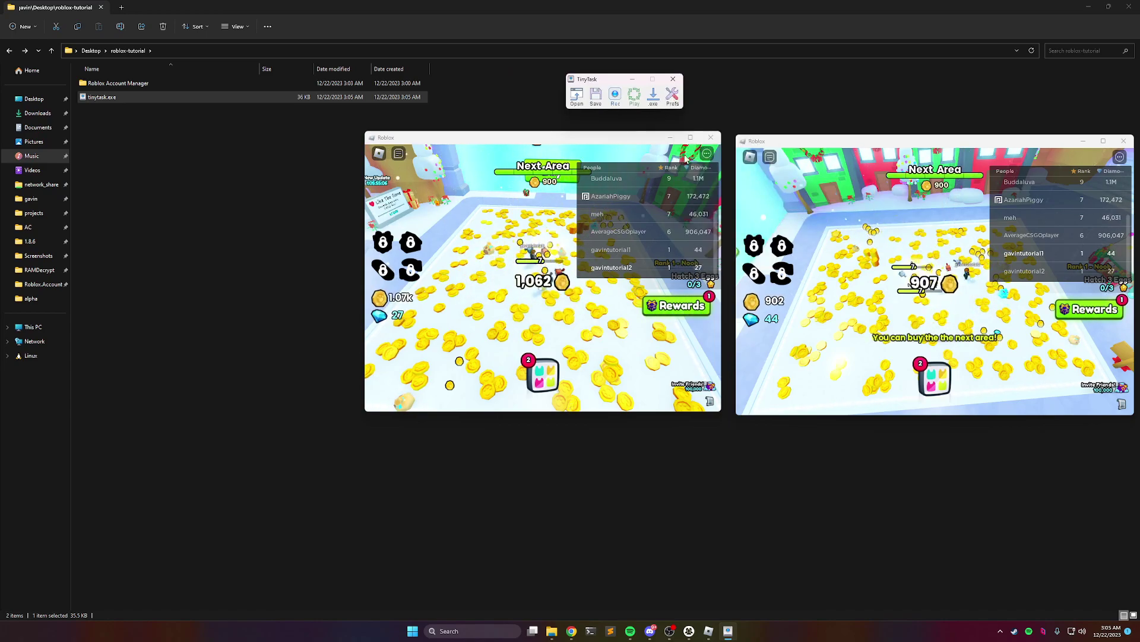
{"action": "left_click", "coordinate": [675, 104]}
{"action": "mouse_move", "coordinate": [730, 202]}
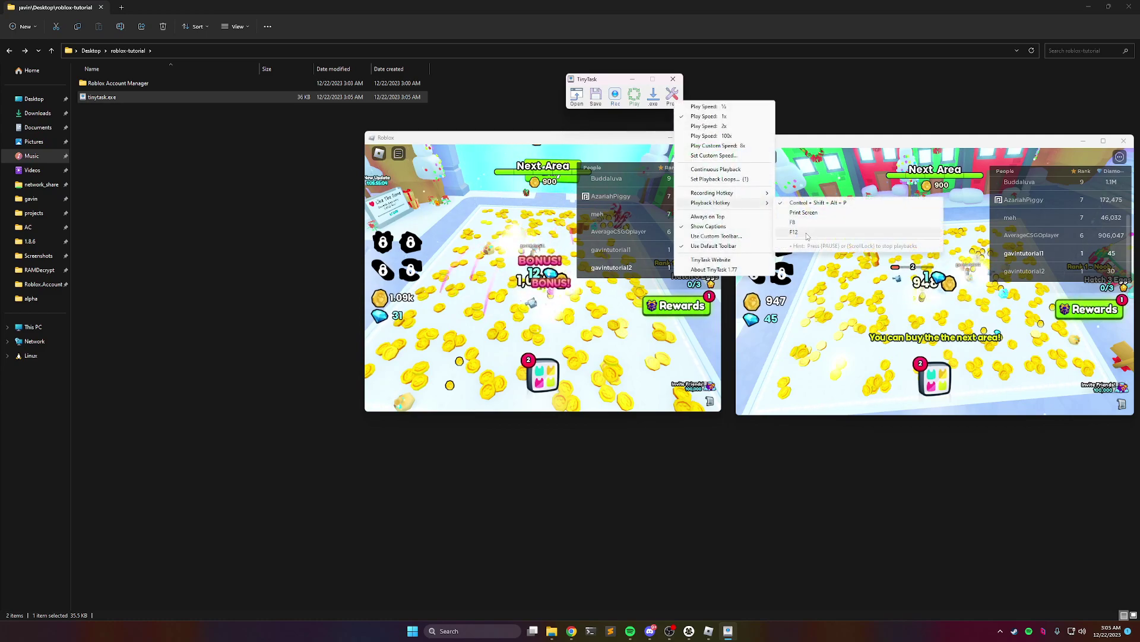
{"action": "left_click", "coordinate": [807, 238]}
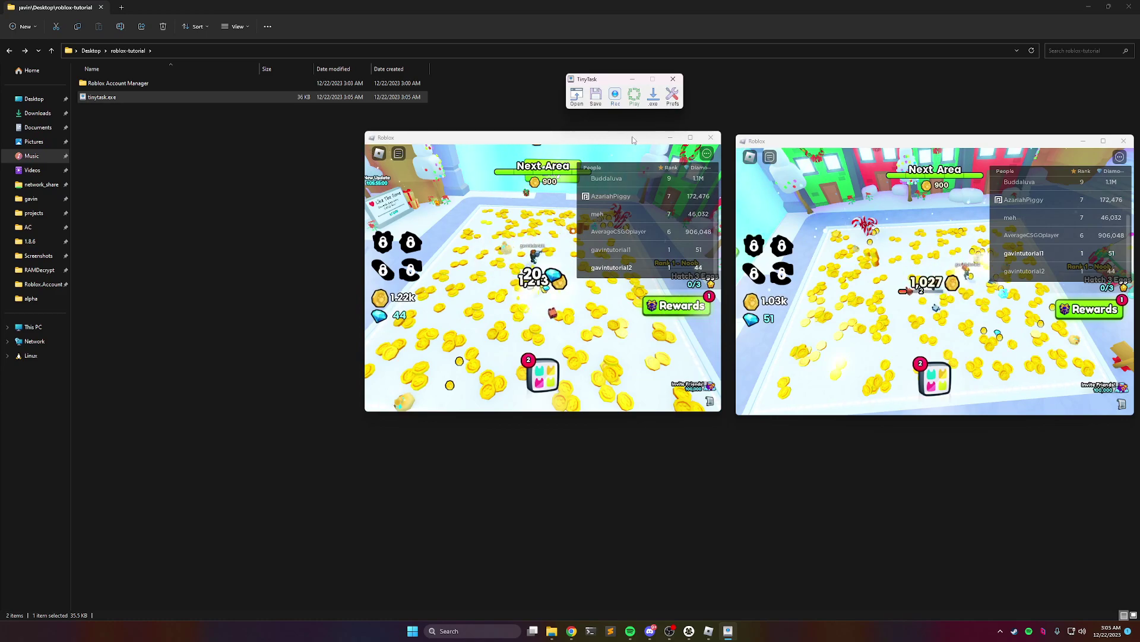
Record a short TinyTask macro over the game windows and stop the recording
{"action": "left_click", "coordinate": [616, 94]}
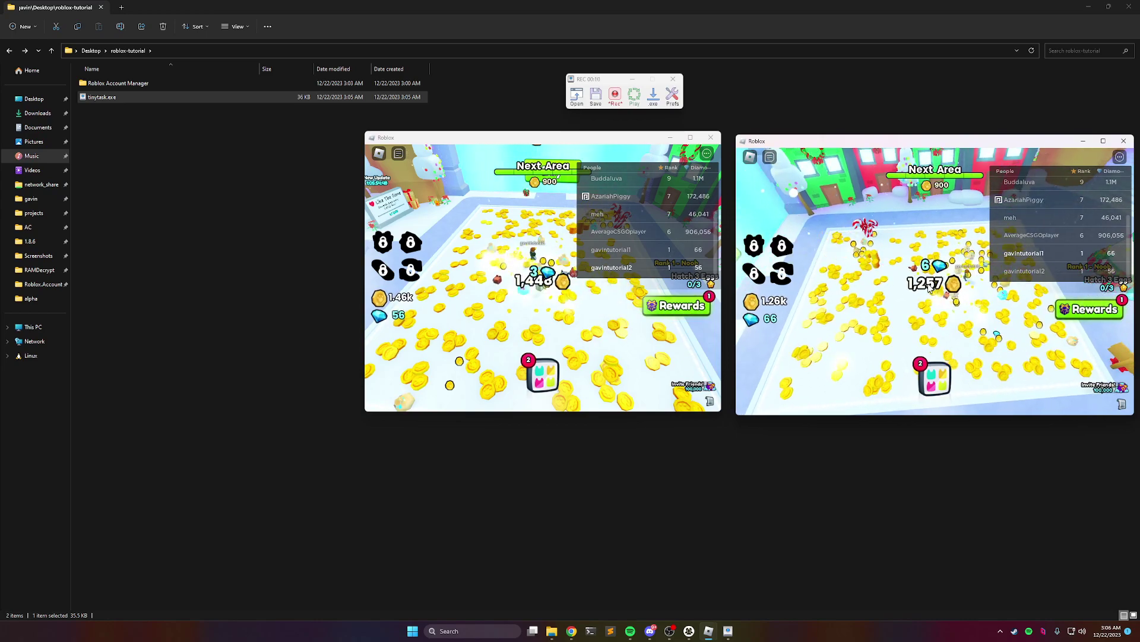
{"action": "key", "text": "ctrl+shift+alt+r"}
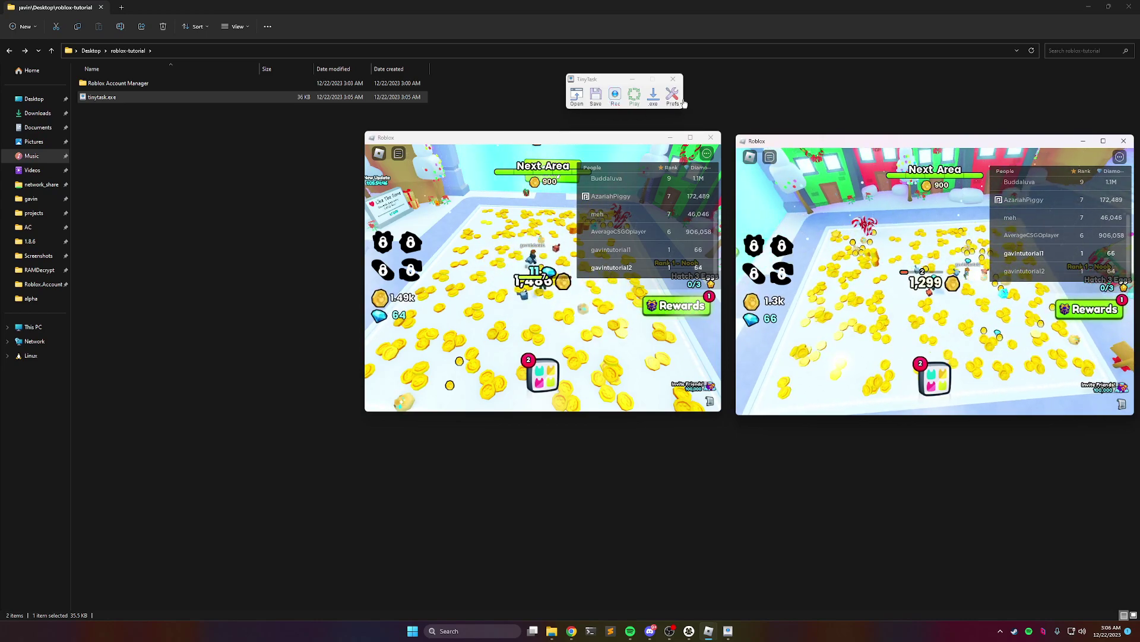
Enable Continuous Playback in TinyTask's preferences and check that the option is on
{"action": "left_click", "coordinate": [673, 98]}
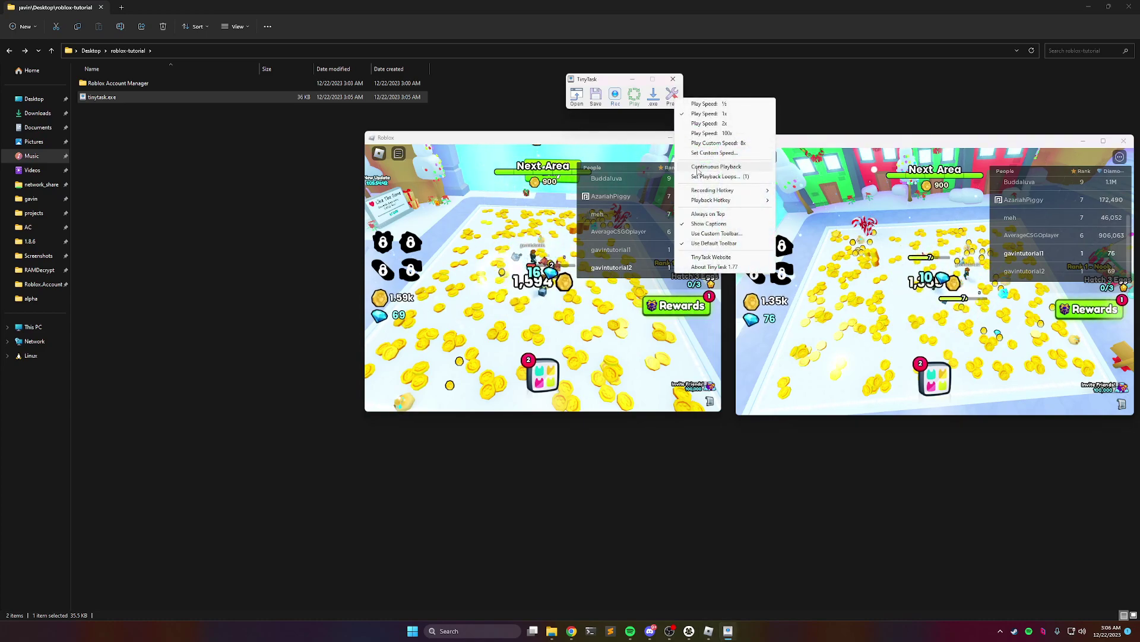
{"action": "left_click", "coordinate": [698, 168]}
{"action": "left_click", "coordinate": [671, 89]}
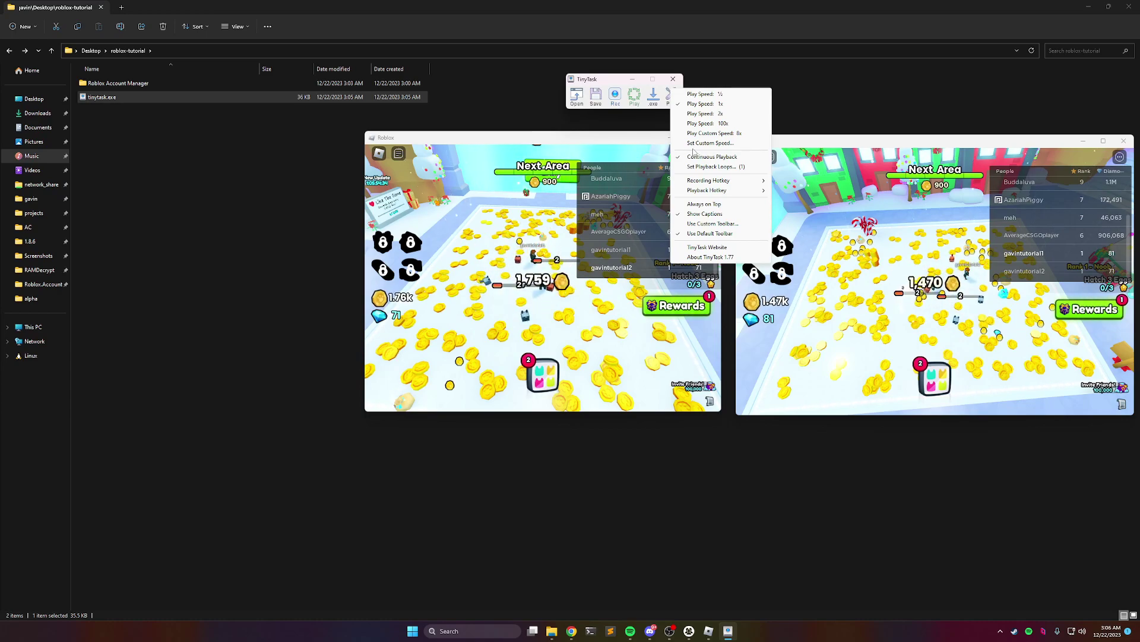
{"action": "left_click", "coordinate": [607, 143]}
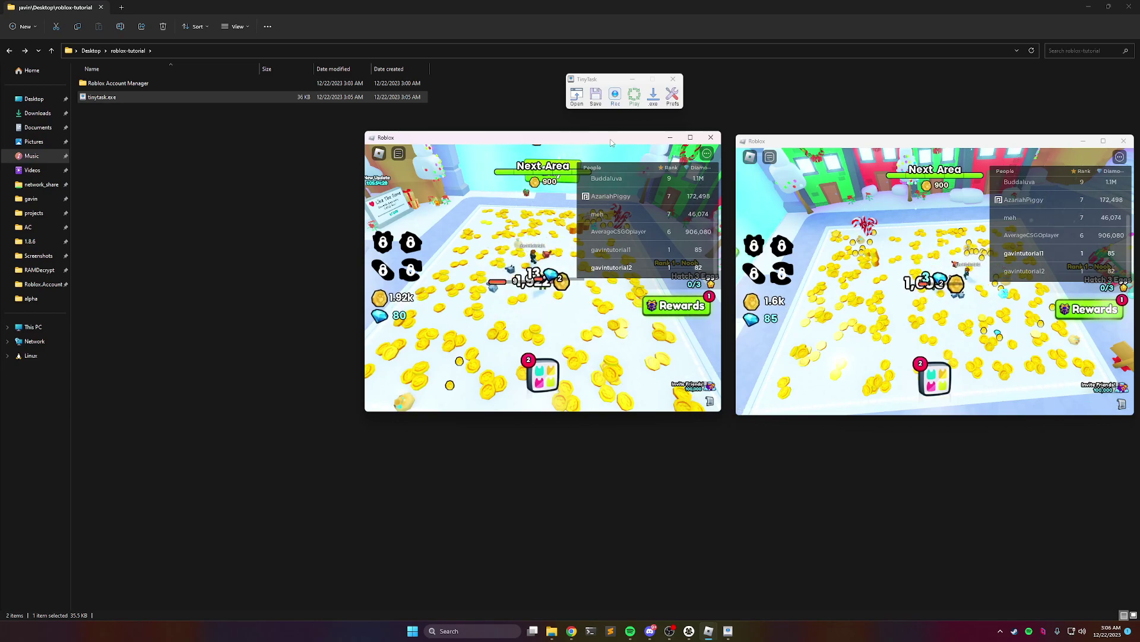
Align the second account's game window with the first account's and shift the TinyTask window slightly
{"action": "left_click_drag", "start_coordinate": [593, 142], "coordinate": [594, 145]}
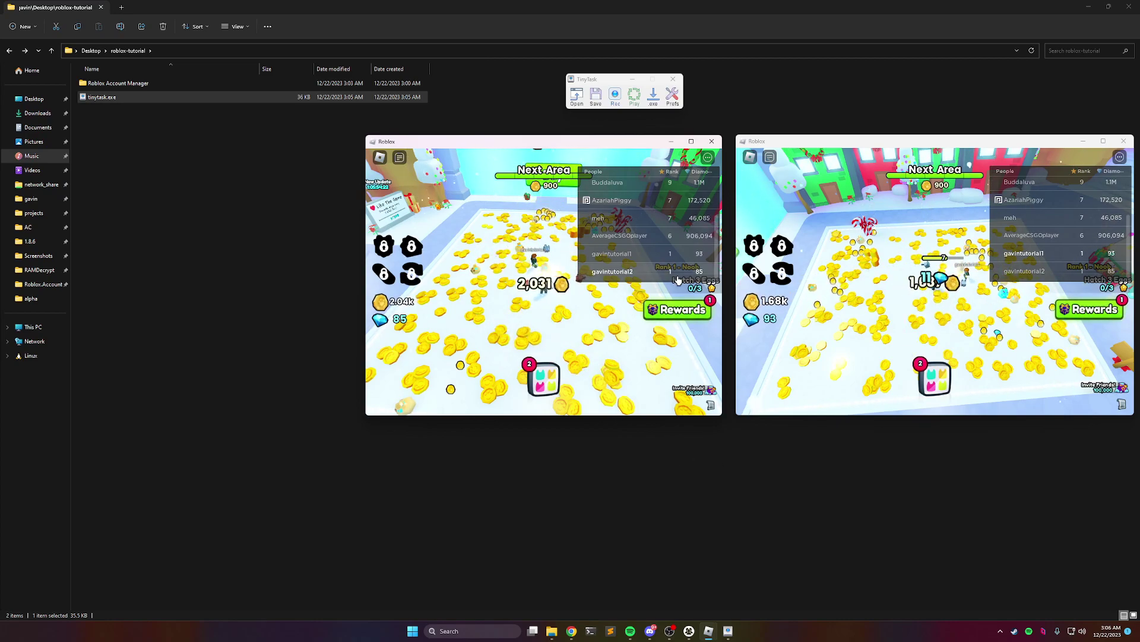
{"action": "left_click", "coordinate": [672, 95]}
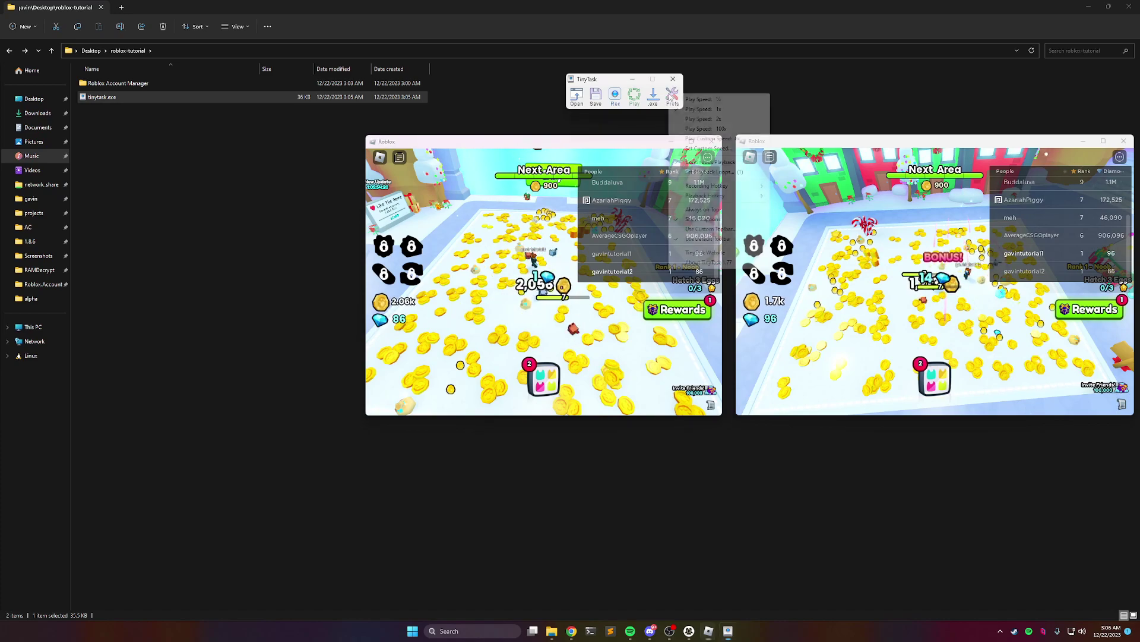
{"action": "left_click", "coordinate": [626, 97]}
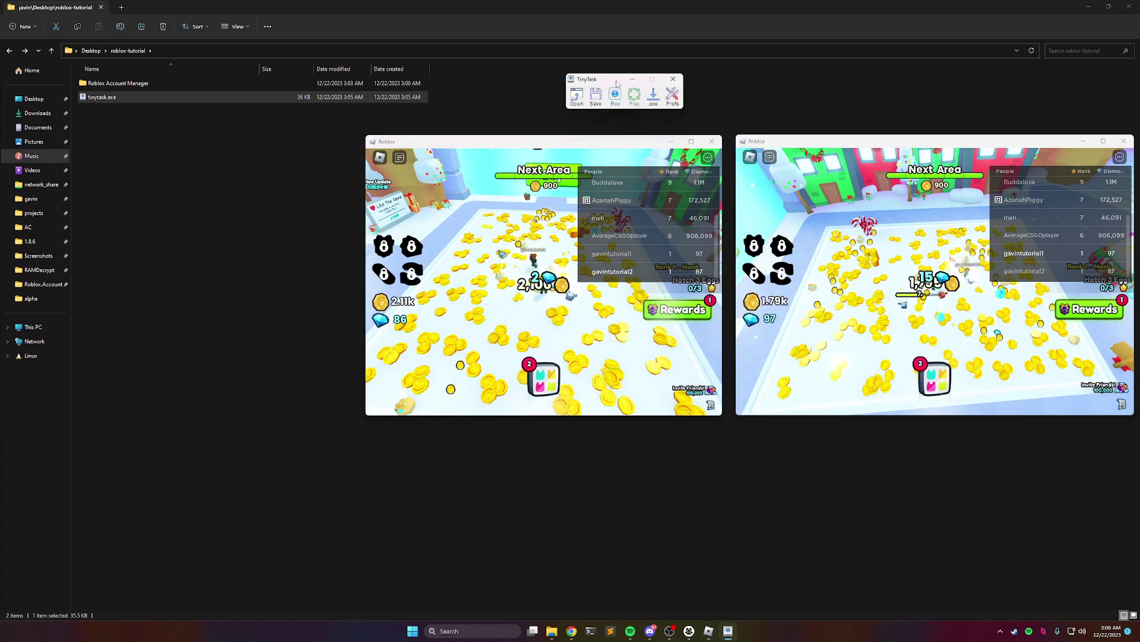
{"action": "left_click_drag", "start_coordinate": [600, 79], "coordinate": [612, 89]}
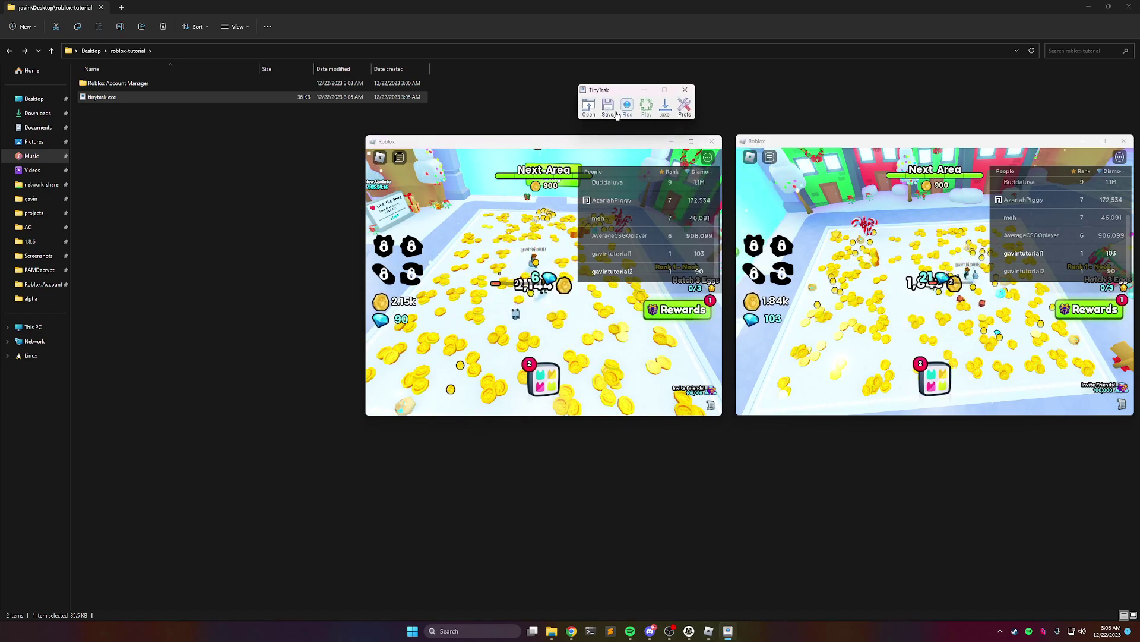